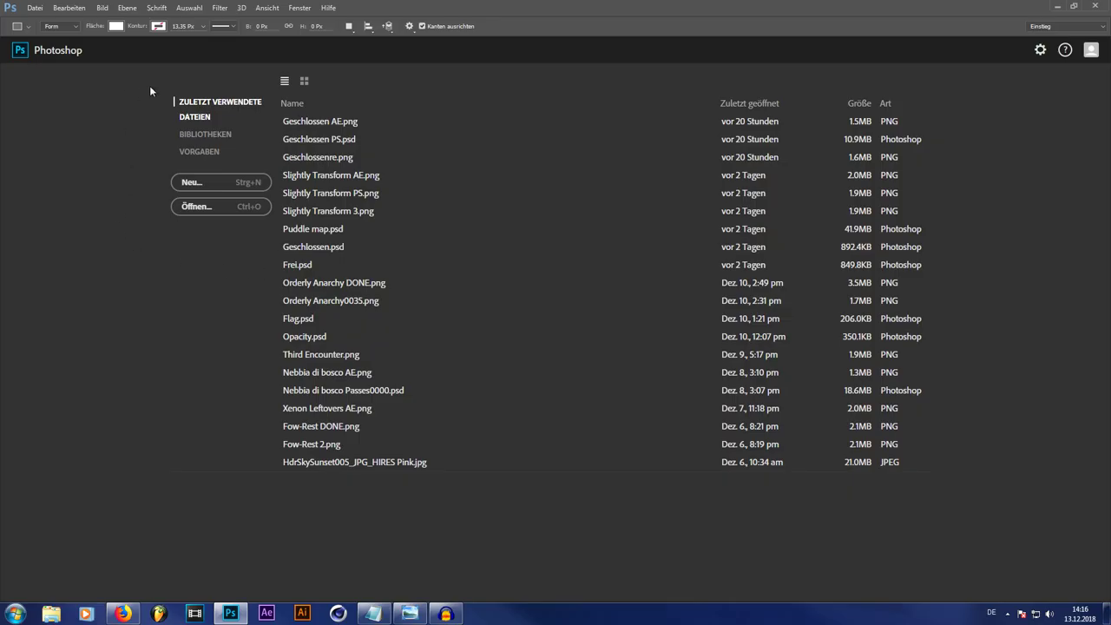
Create a new document 8192 by 8192 pixels with a white background
click(214, 182)
double_click(513, 198)
text(8192)
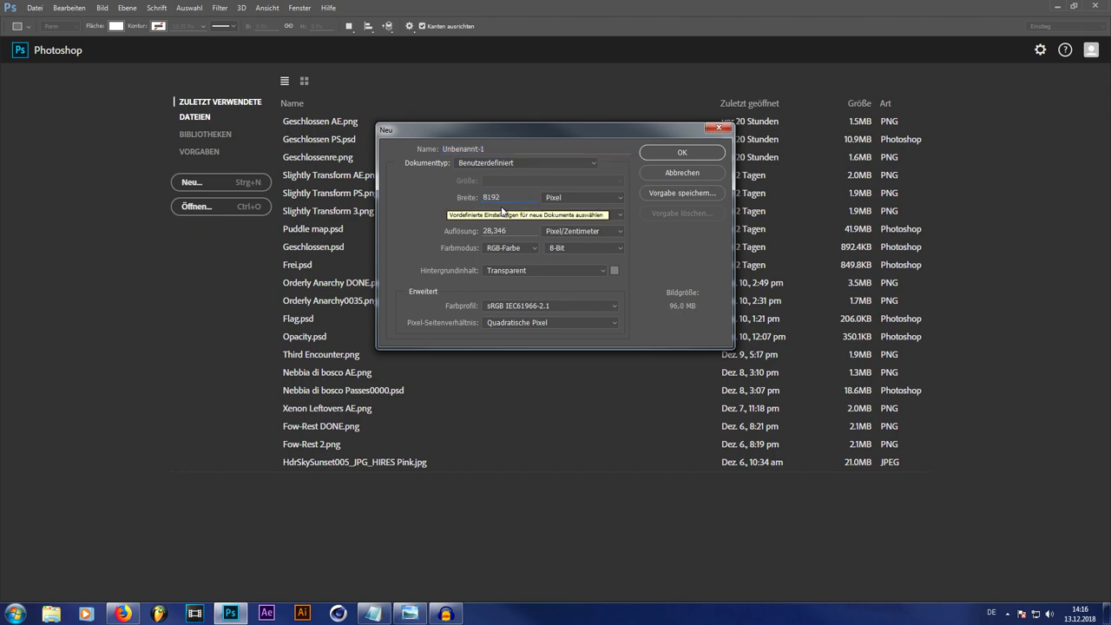
key(Tab)
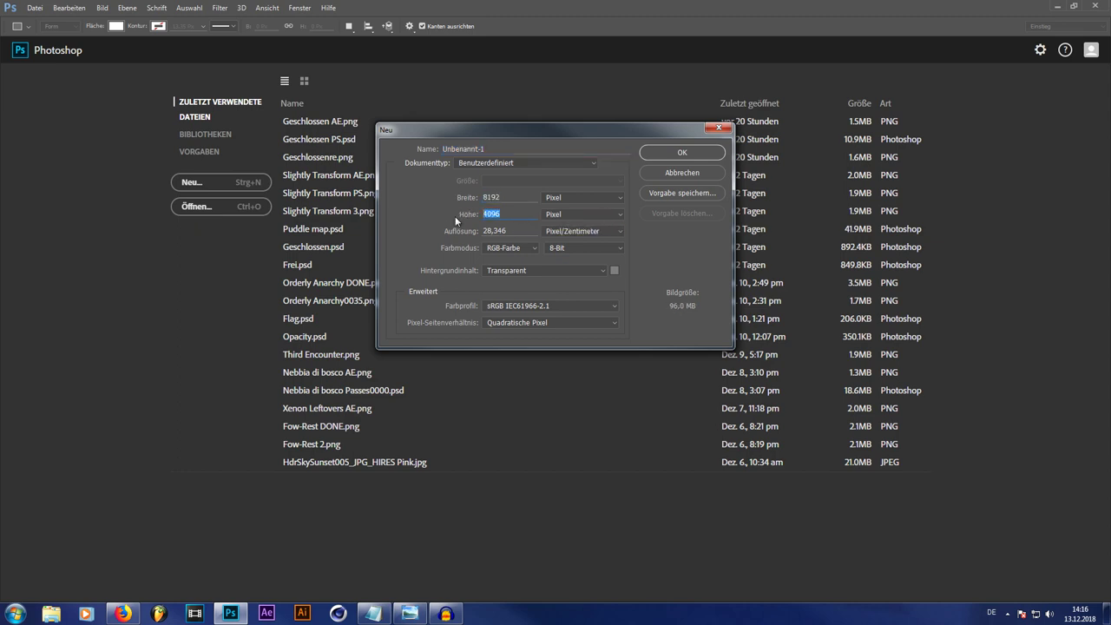
text(8192)
click(562, 272)
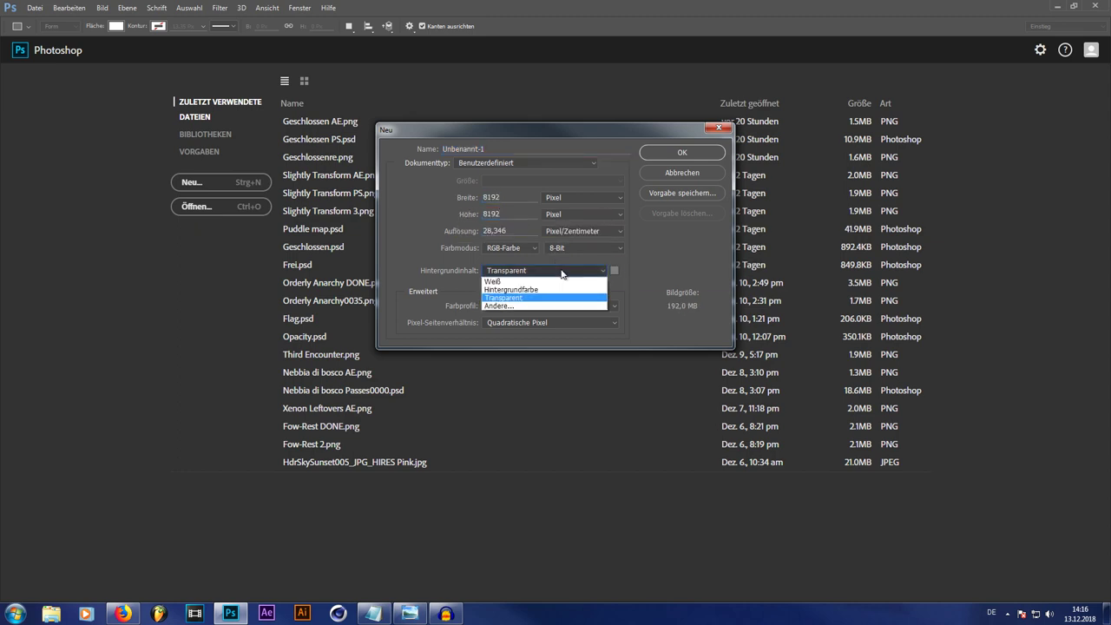
click(499, 281)
click(694, 153)
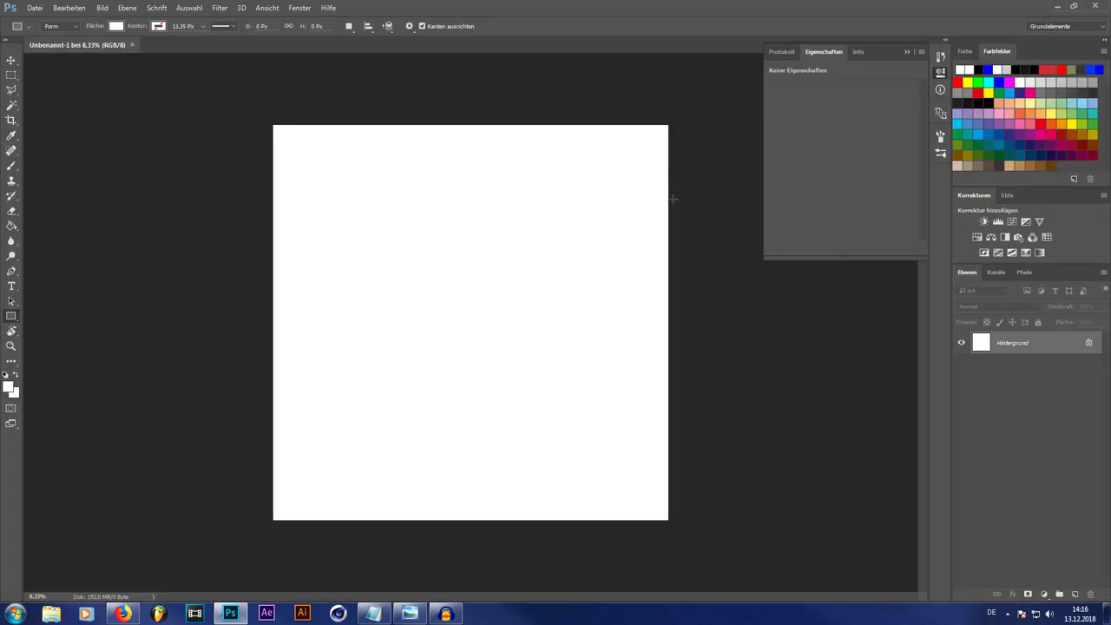
Add a new empty layer and choose the 2359 px grunge streak tip for the Brush tool
click(1075, 595)
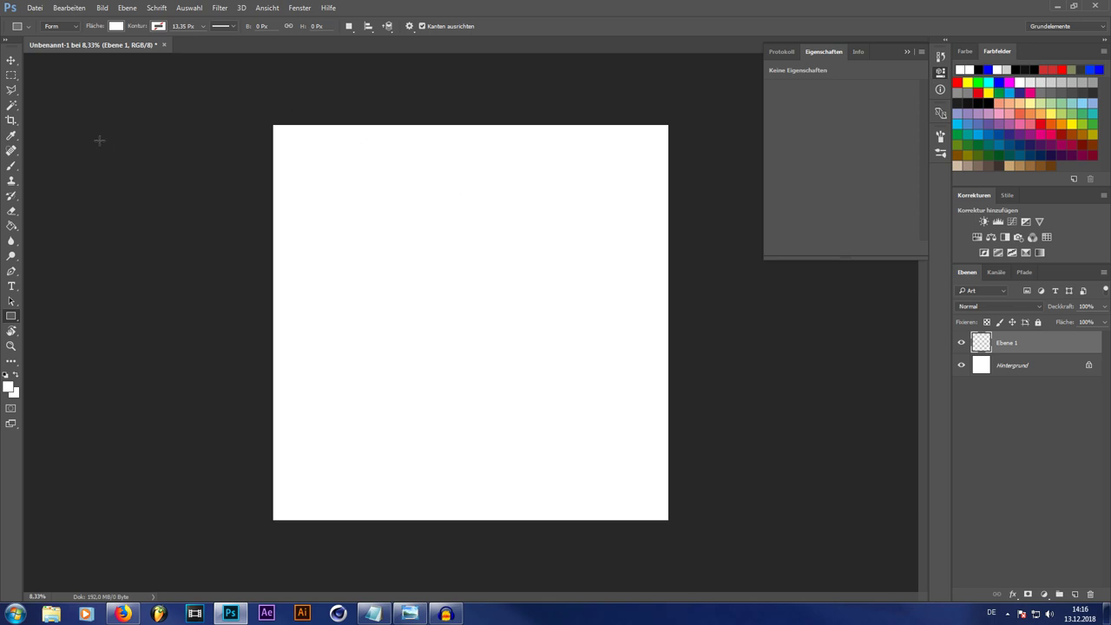
click(11, 165)
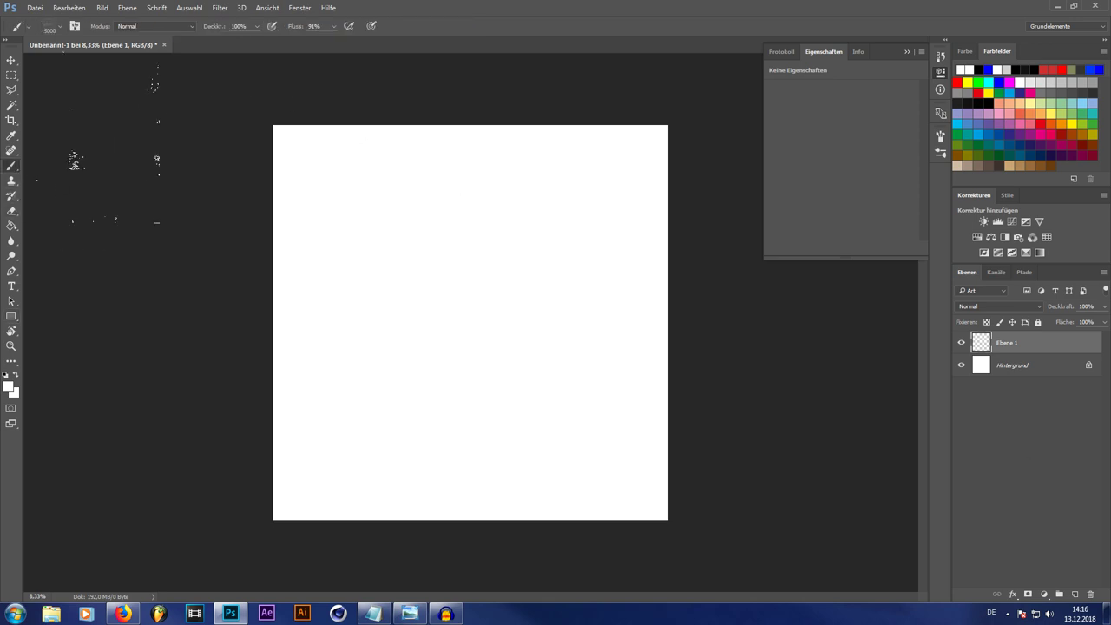
click(61, 29)
click(402, 6)
click(62, 31)
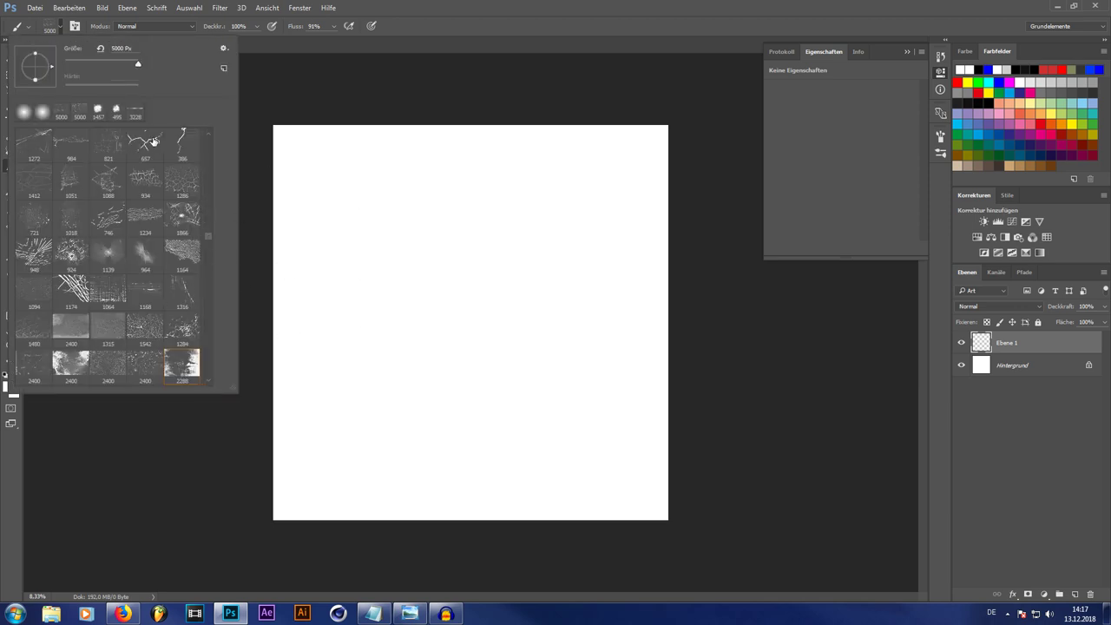
drag(204, 238, 207, 246)
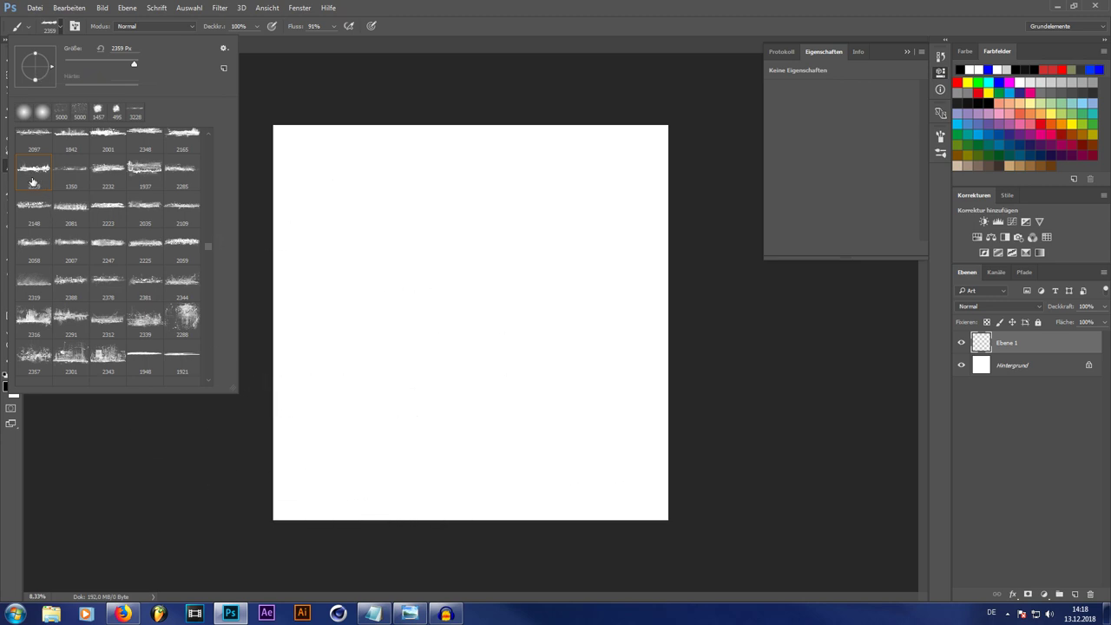
Enlarge the streak brush to 4500 px and stamp a black grunge streak near the canvas's upper-left corner
click(481, 237)
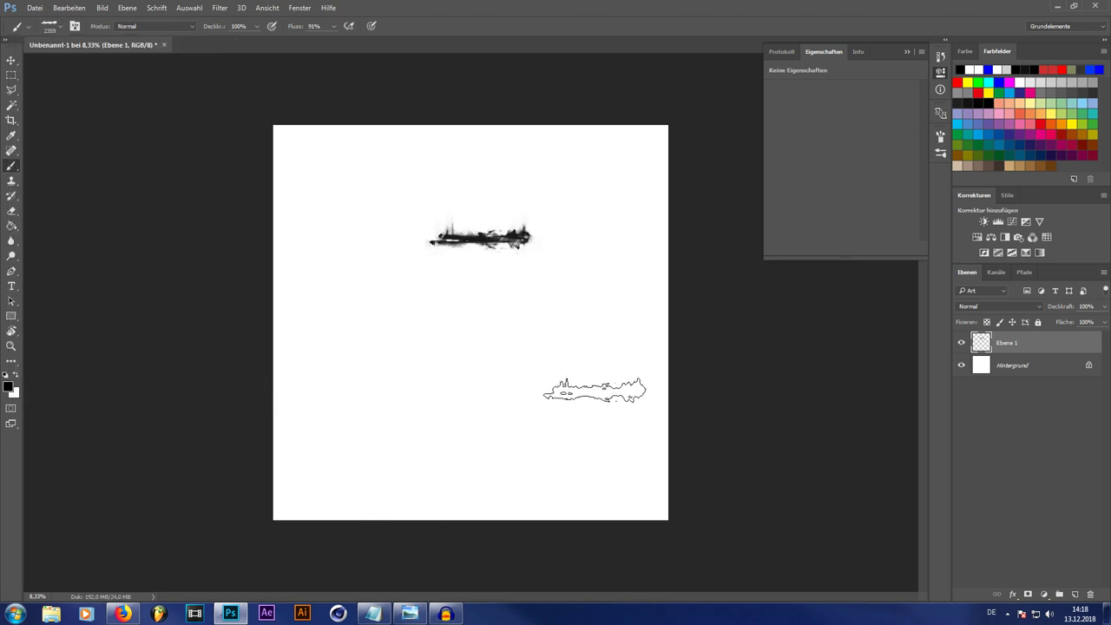
key(ctrl+z)
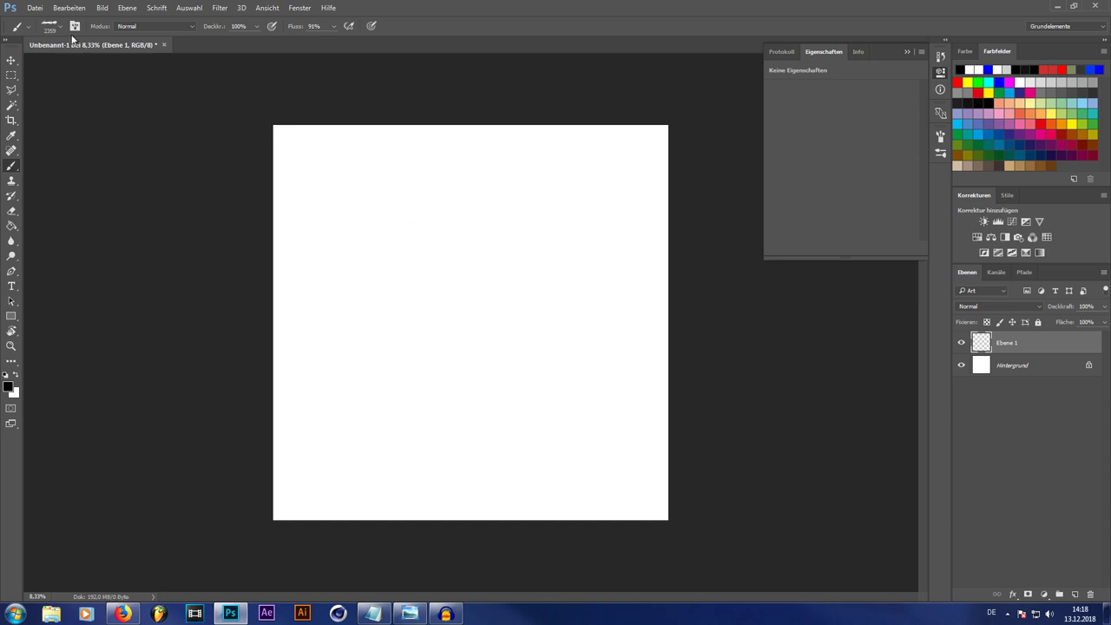
click(62, 28)
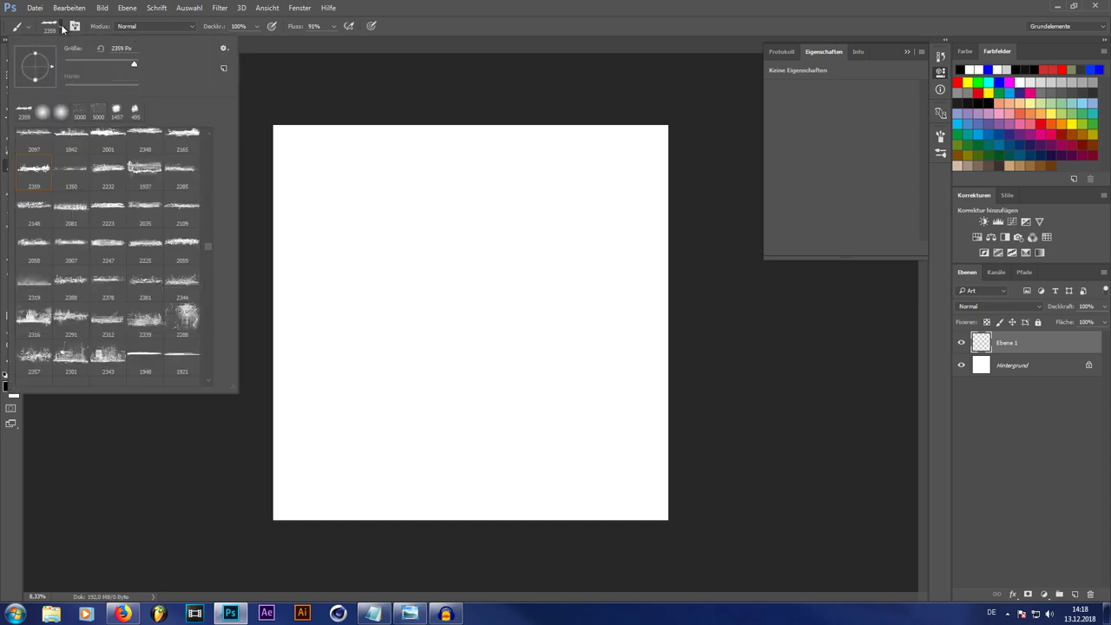
double_click(79, 116)
click(63, 29)
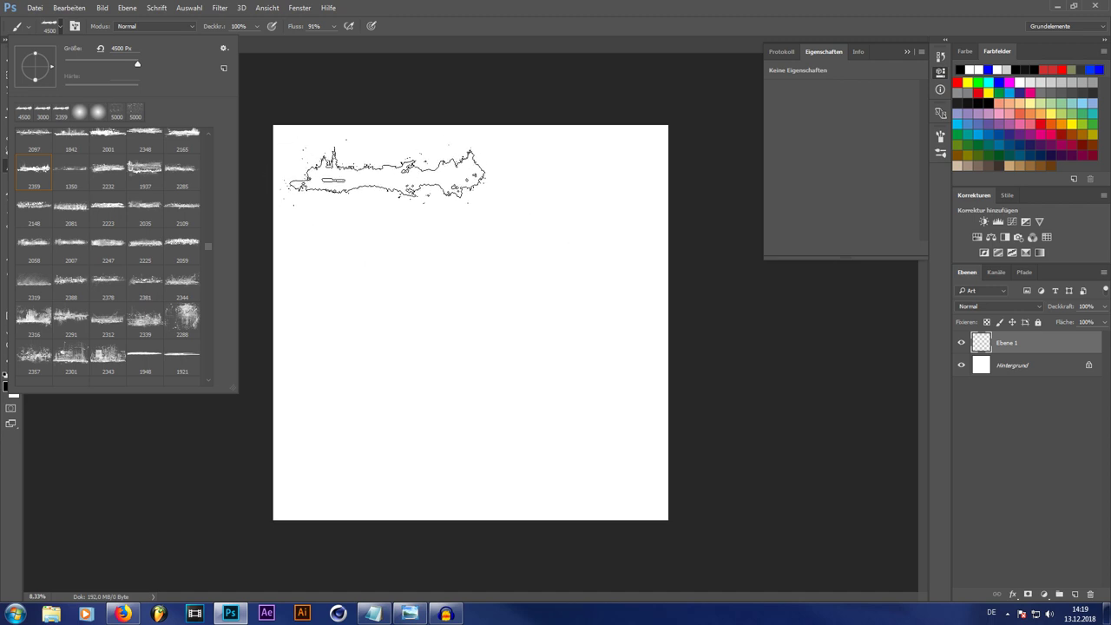
click(386, 171)
Stamp the 2344 grunge brush tip in black at 4500 px near the canvas's lower-right corner
click(59, 26)
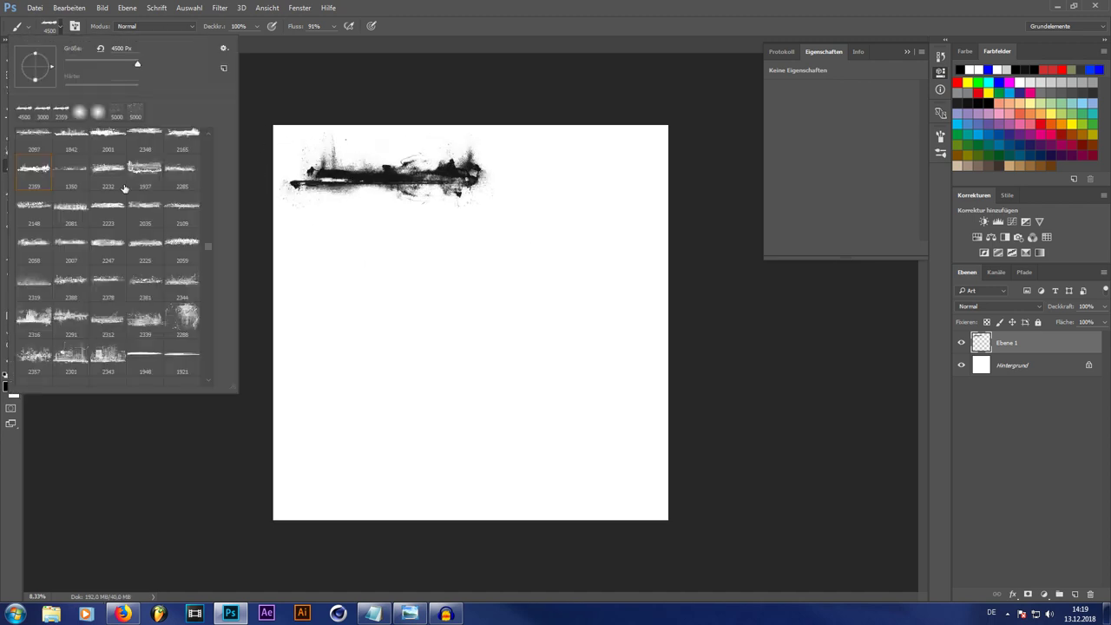
click(179, 283)
drag(136, 53, 66, 38)
text(4500)
key(Return)
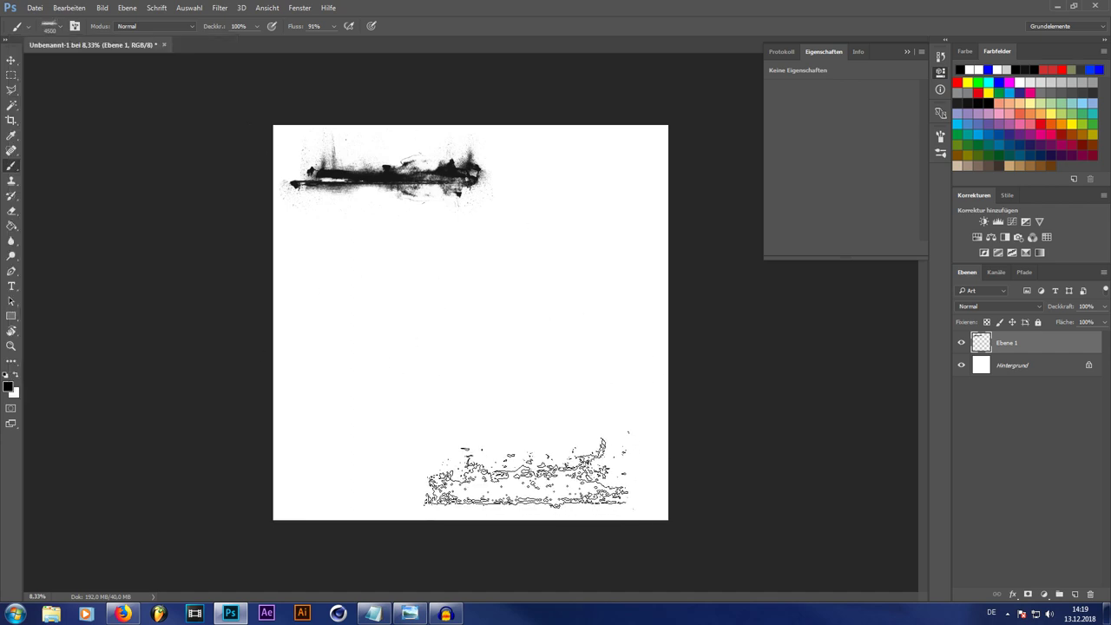
click(530, 476)
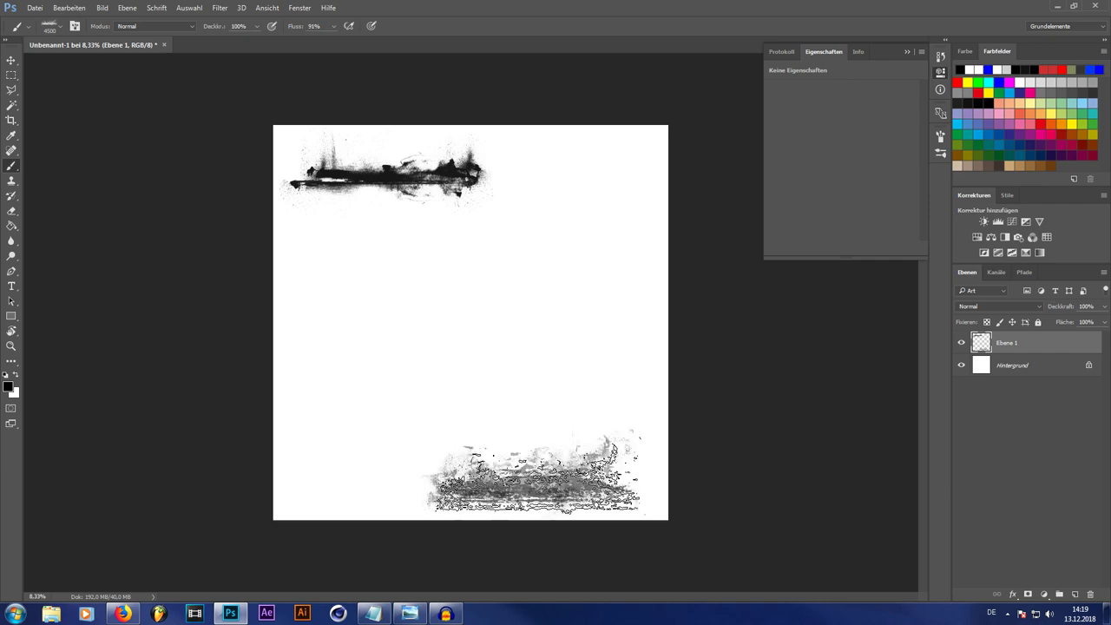
click(60, 26)
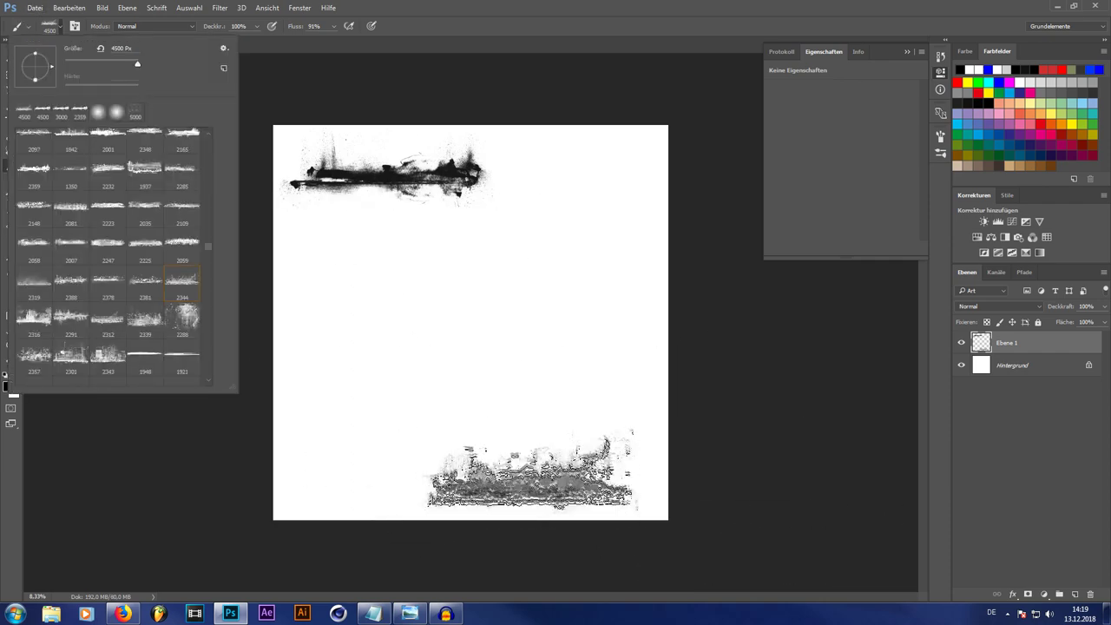
click(541, 7)
key(ctrl+z)
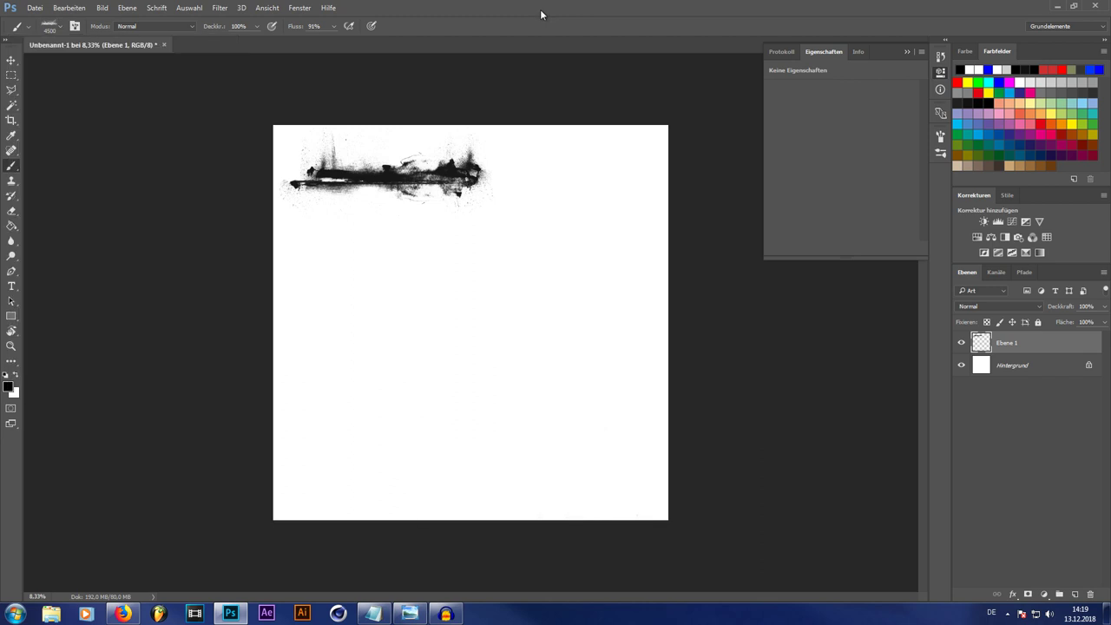
click(547, 480)
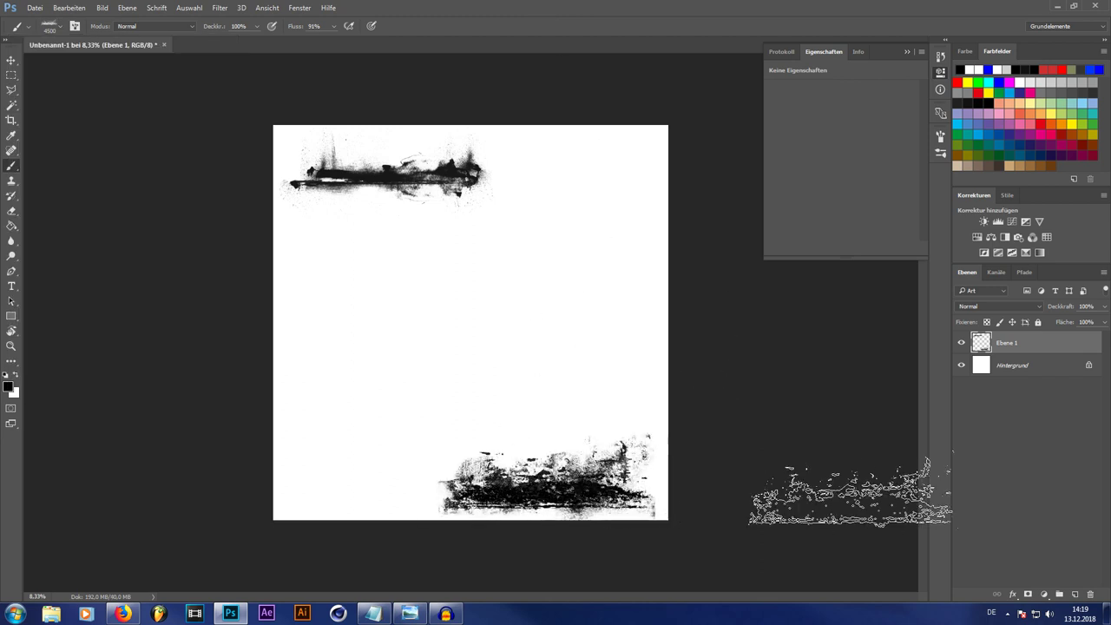
Stamp the 2288 grunge brush tip at 3000 px several times just left of the canvas centre
click(60, 26)
scroll(149, 262, up, 2)
scroll(149, 262, down, 2)
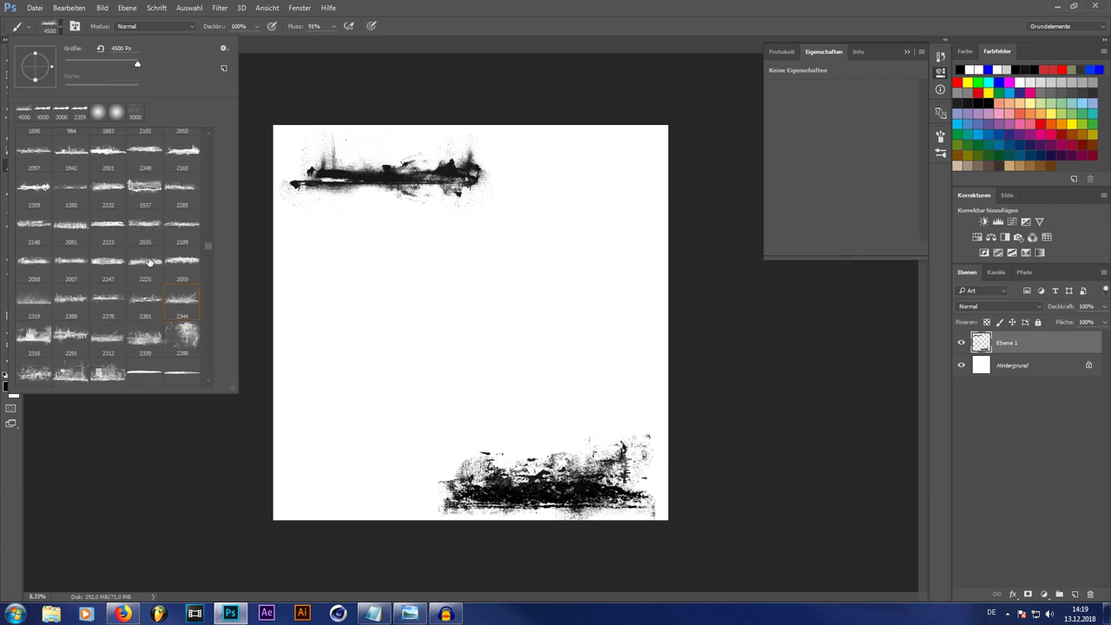
click(184, 363)
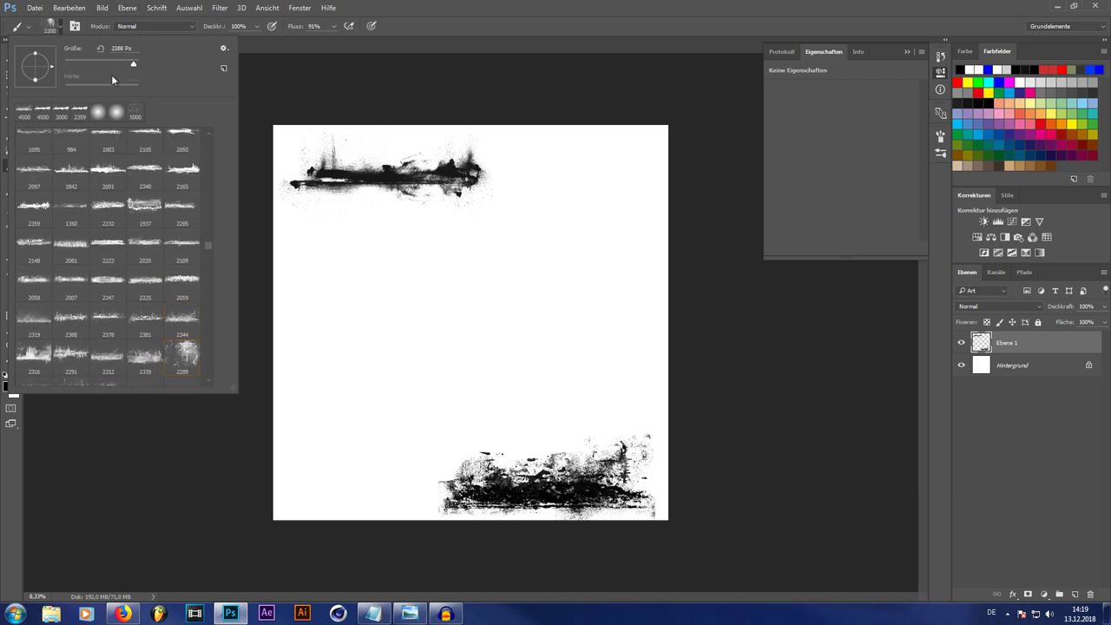
click(127, 48)
text(3000)
key(Return)
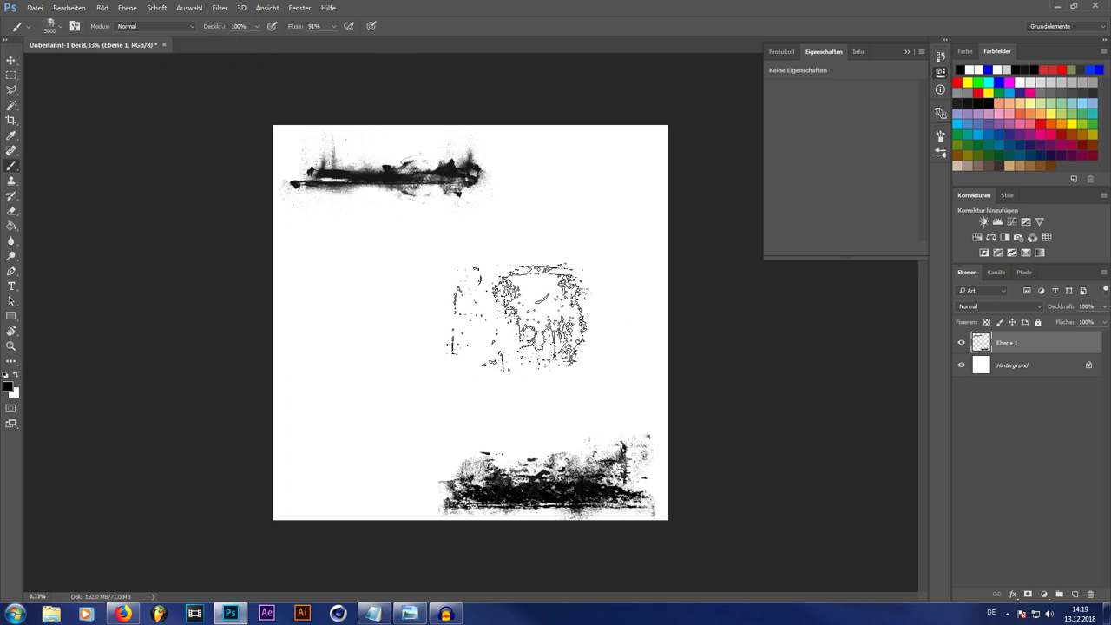
click(400, 345)
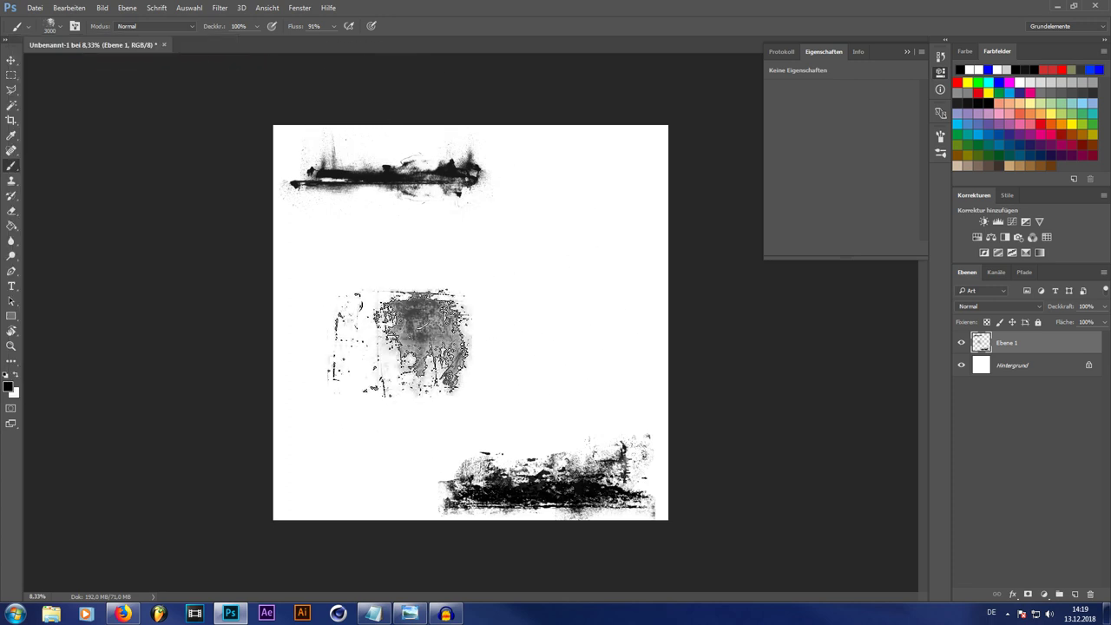
key(ctrl+z)
click(400, 346)
click(400, 346)
click(399, 345)
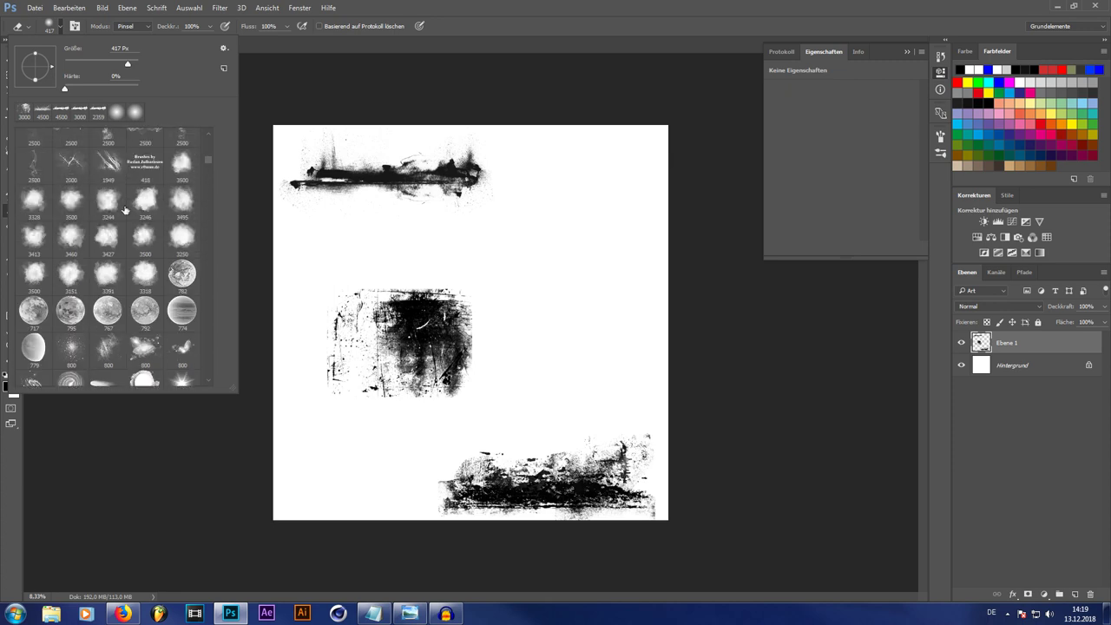
Soften the outer edges of the central and lower-right grunge patches using a 1000 px cloud-shaped Eraser tip
click(174, 169)
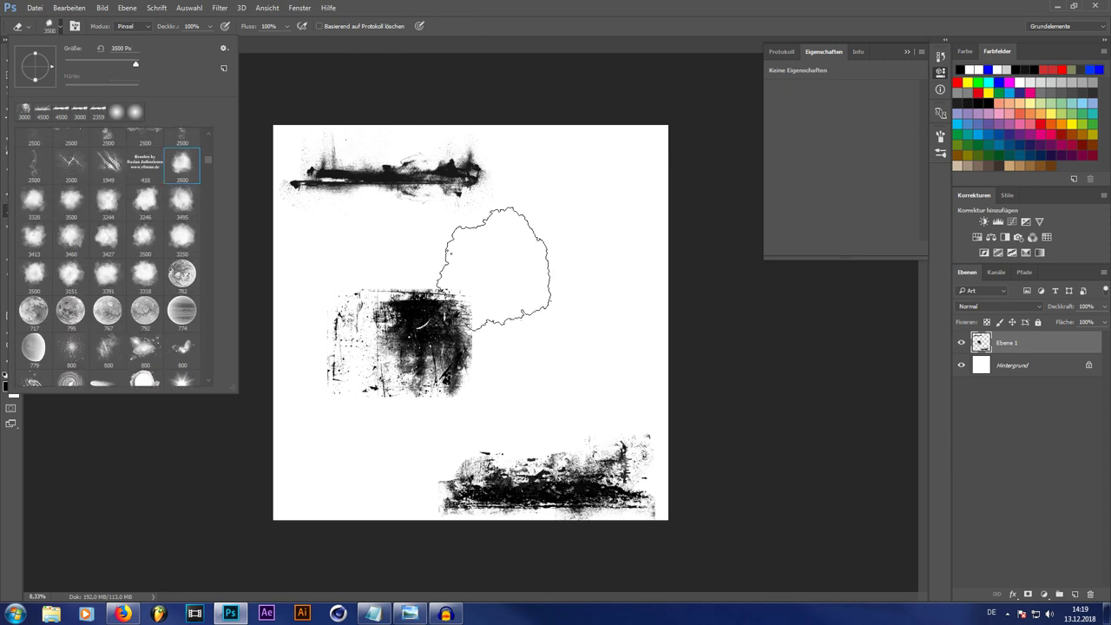
click(136, 50)
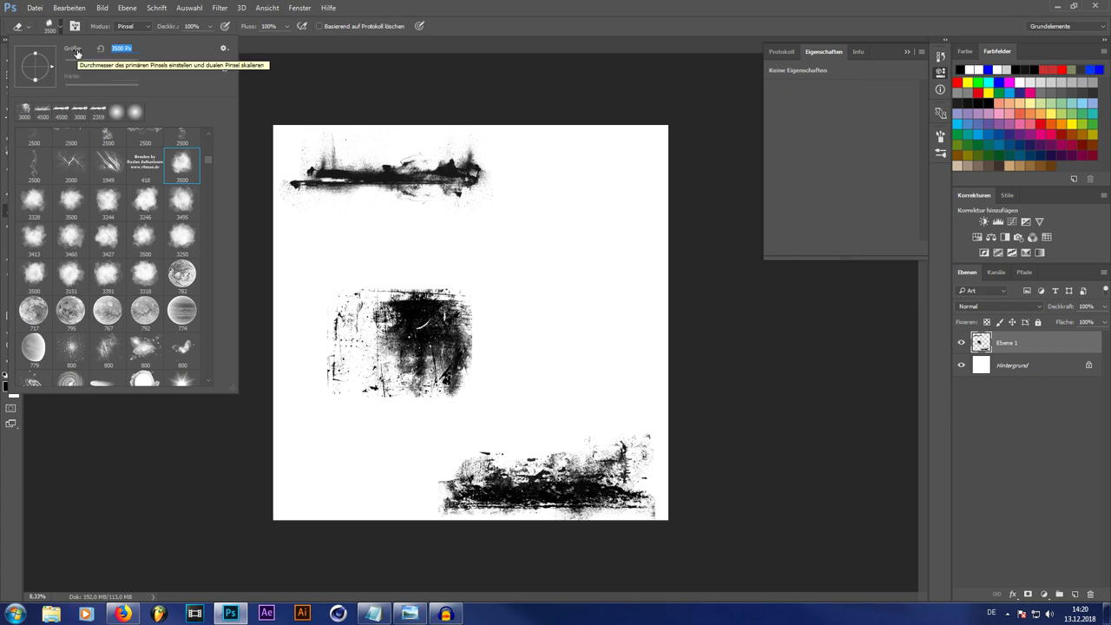
text(1000)
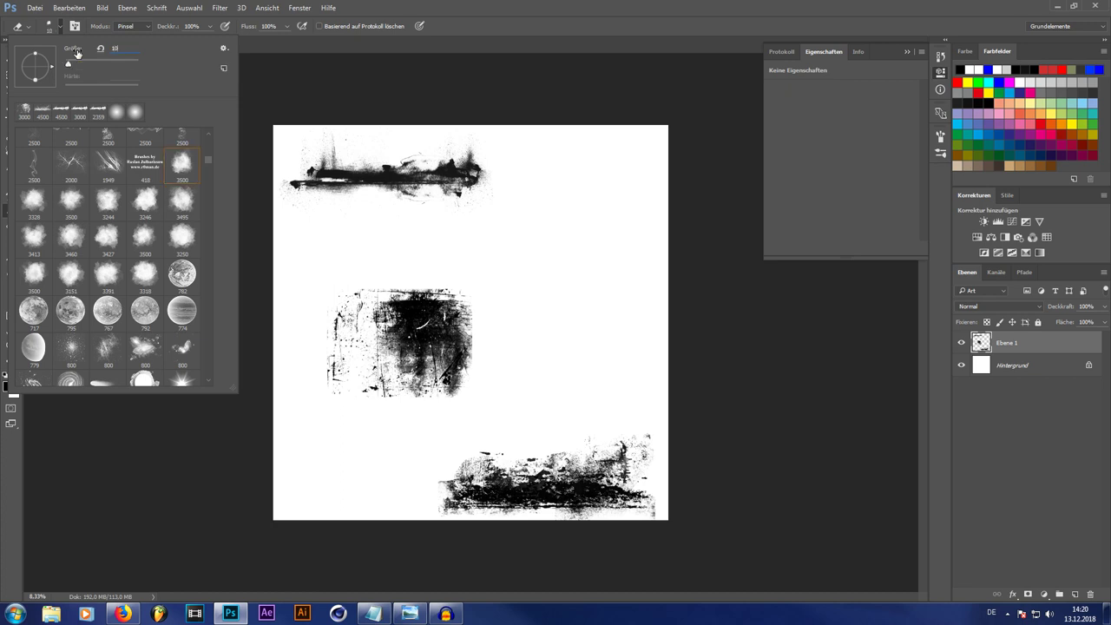
key(Return)
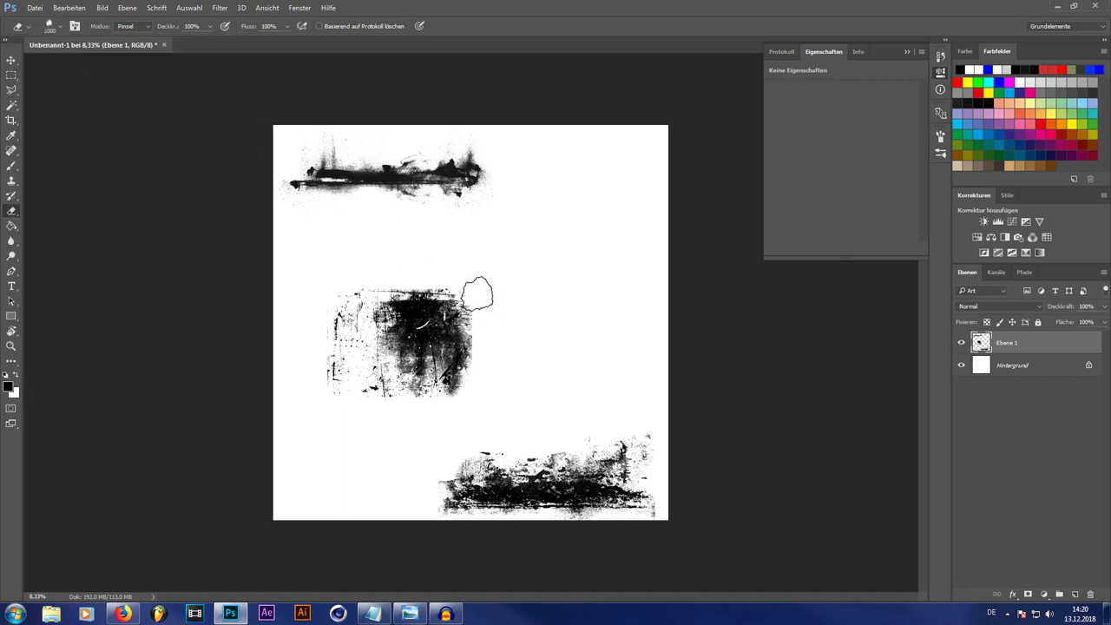
mouse_move(328, 290)
mouse_down()
mouse_move(323, 379)
mouse_move(359, 406)
mouse_move(463, 401)
mouse_move(483, 385)
mouse_move(489, 301)
mouse_move(488, 325)
mouse_move(400, 273)
mouse_move(346, 290)
mouse_up()
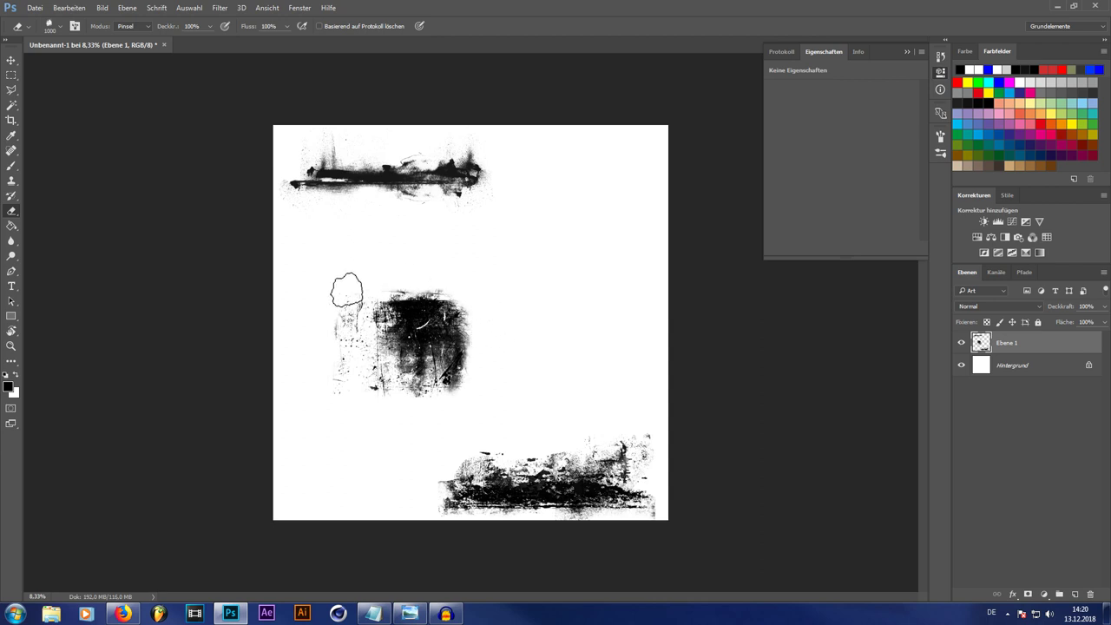
click(397, 281)
click(441, 285)
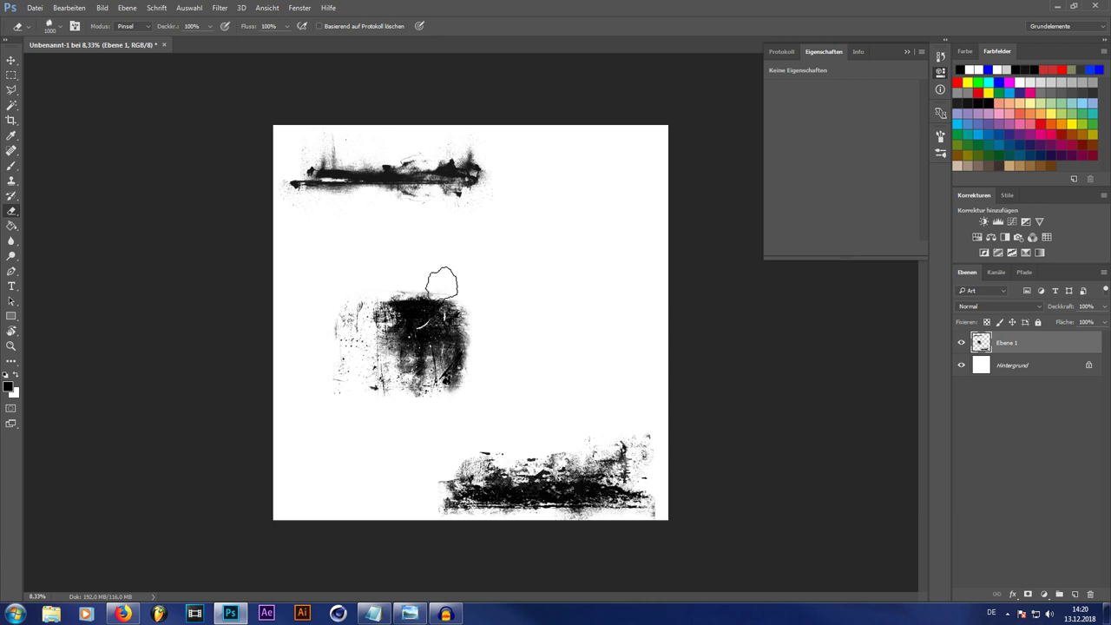
click(664, 439)
click(665, 510)
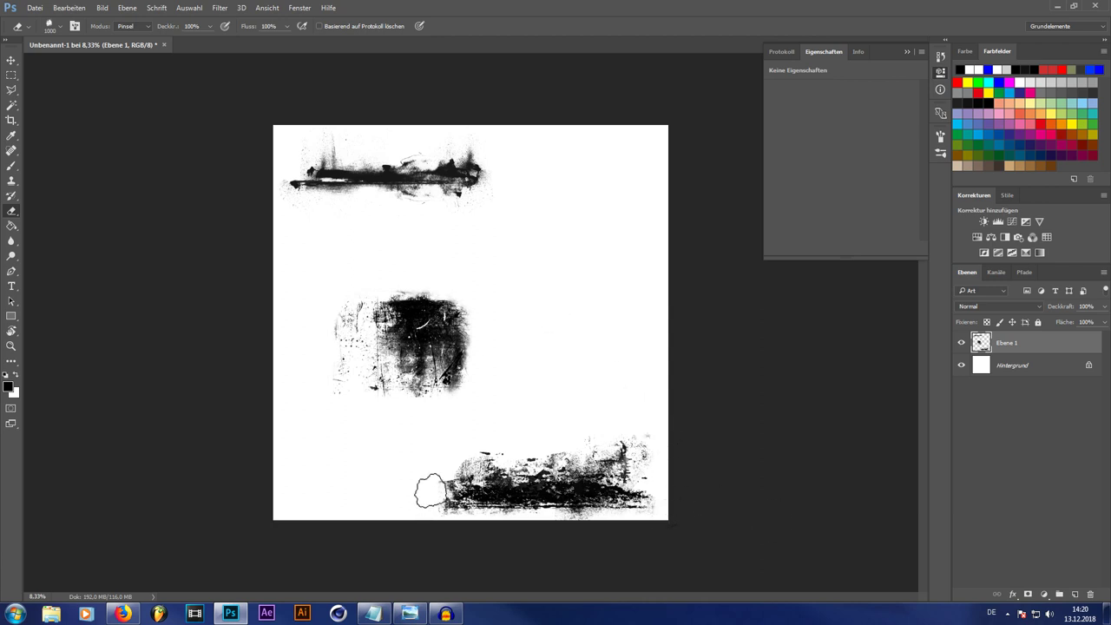
Add a new layer above the grunge layer and stamp a thin crack texture on it using the Brush tool
click(60, 27)
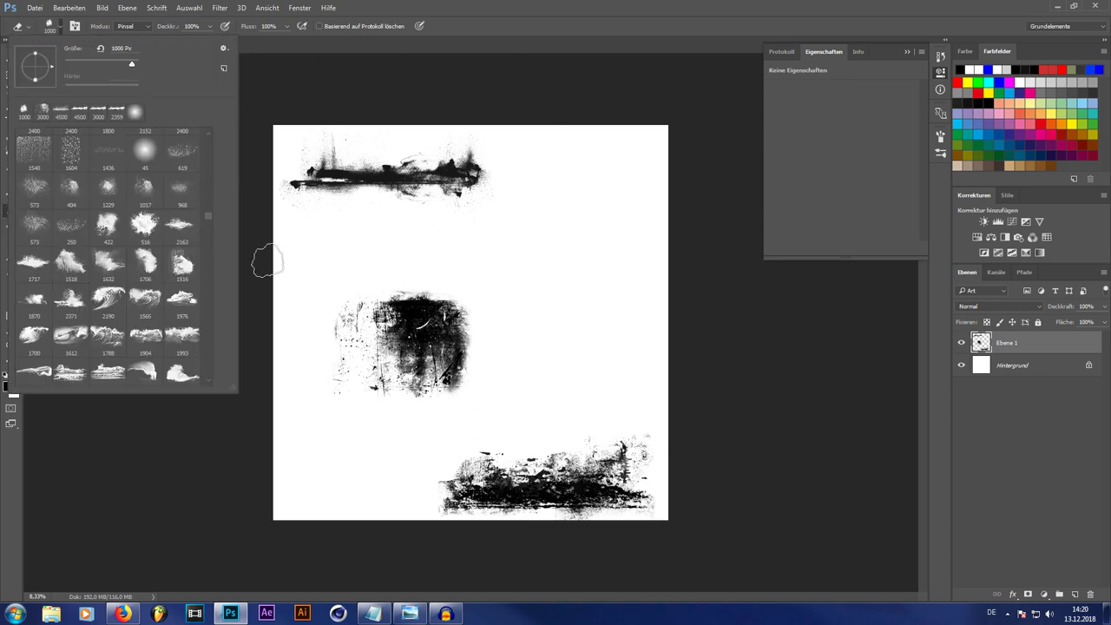
drag(209, 215, 208, 231)
click(35, 365)
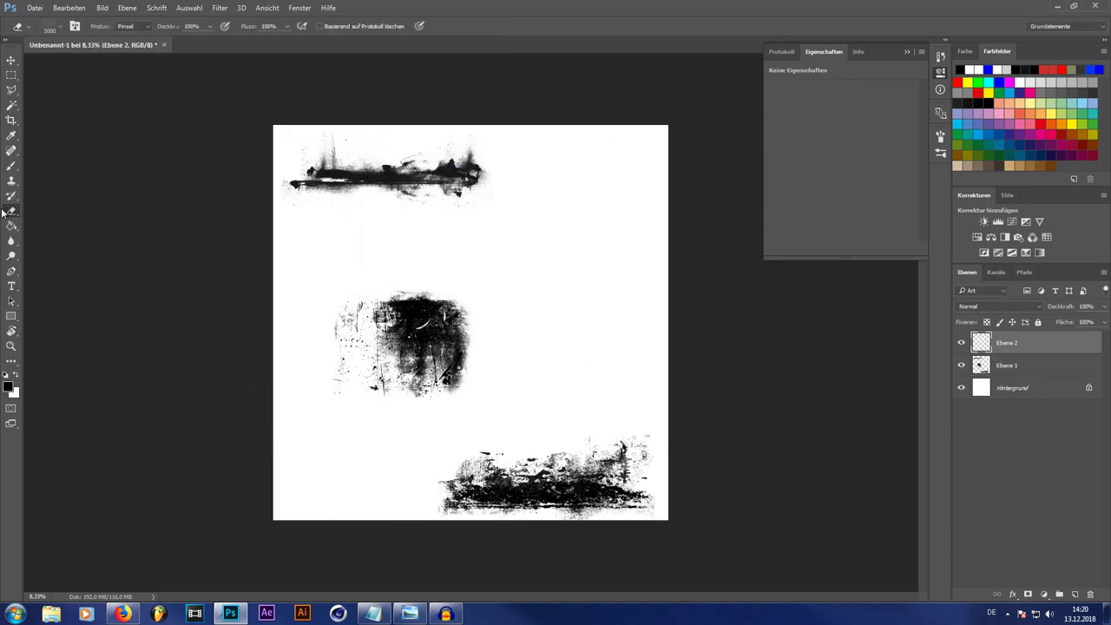
click(12, 165)
click(59, 27)
drag(210, 275, 208, 232)
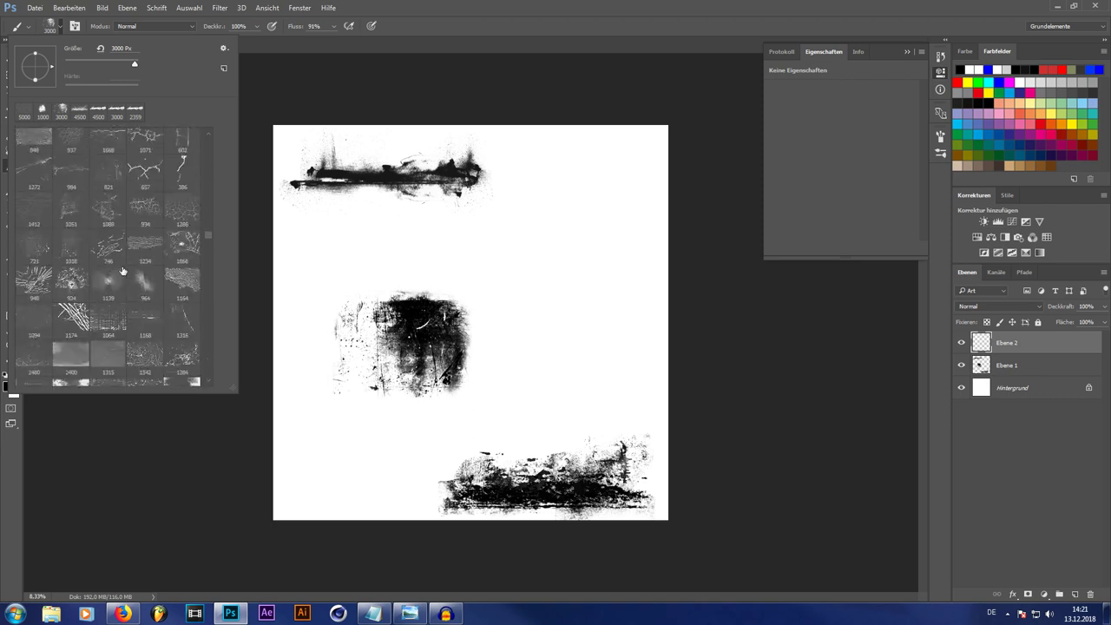
click(121, 270)
click(542, 369)
Stamp further black cracks over the upper-right, lower-right and left areas of the canvas with a 5000 px crack brush
click(60, 26)
scroll(141, 287, down, 3)
click(35, 163)
click(145, 164)
click(585, 193)
click(560, 382)
click(60, 27)
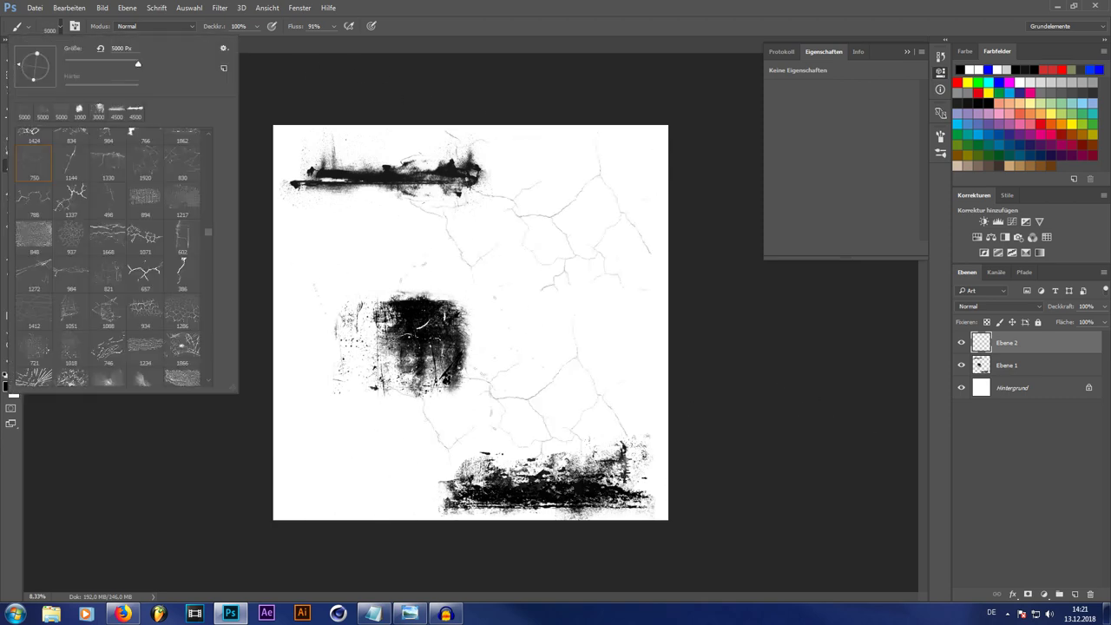
click(452, 278)
Partly erase the cracks right of the canvas centre with a 3500 px cloud-shaped Eraser tip and deselect all layers
click(12, 211)
click(60, 27)
mouse_move(209, 233)
mouse_down()
mouse_move(206, 171)
mouse_move(208, 227)
mouse_up()
click(145, 295)
click(565, 295)
click(1029, 486)
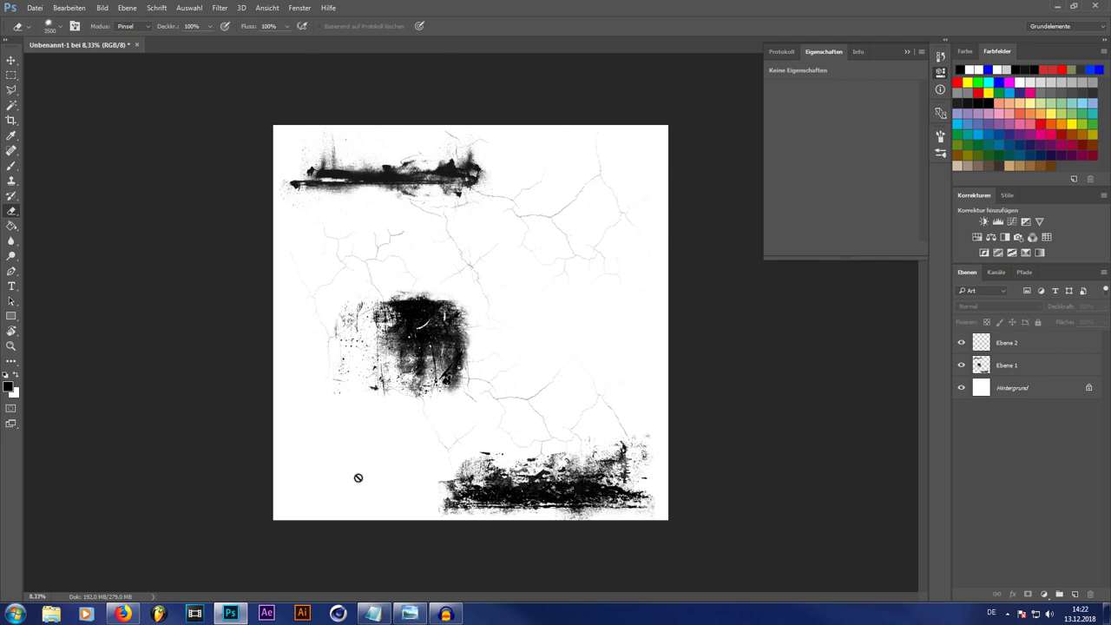
Save the grunge and crack texture map, switch to Cinema 4D and discard the changes to project Untitled 1
click(34, 8)
click(67, 137)
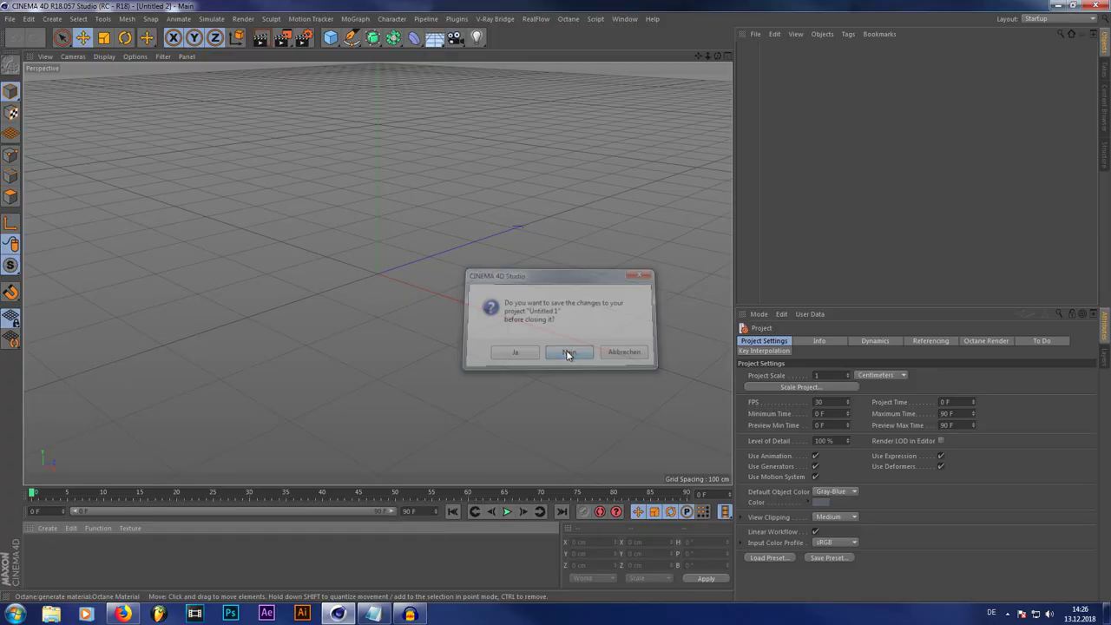
click(566, 350)
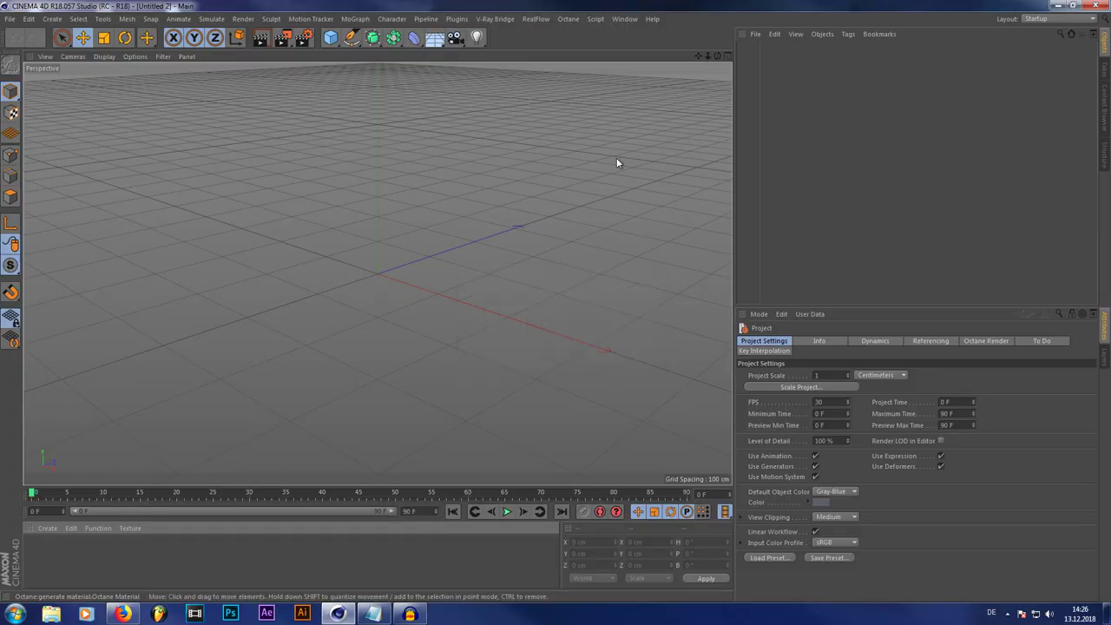
Create a new Octane Material and open it in the Octane Node Editor
click(43, 531)
mouse_move(134, 430)
mouse_move(199, 397)
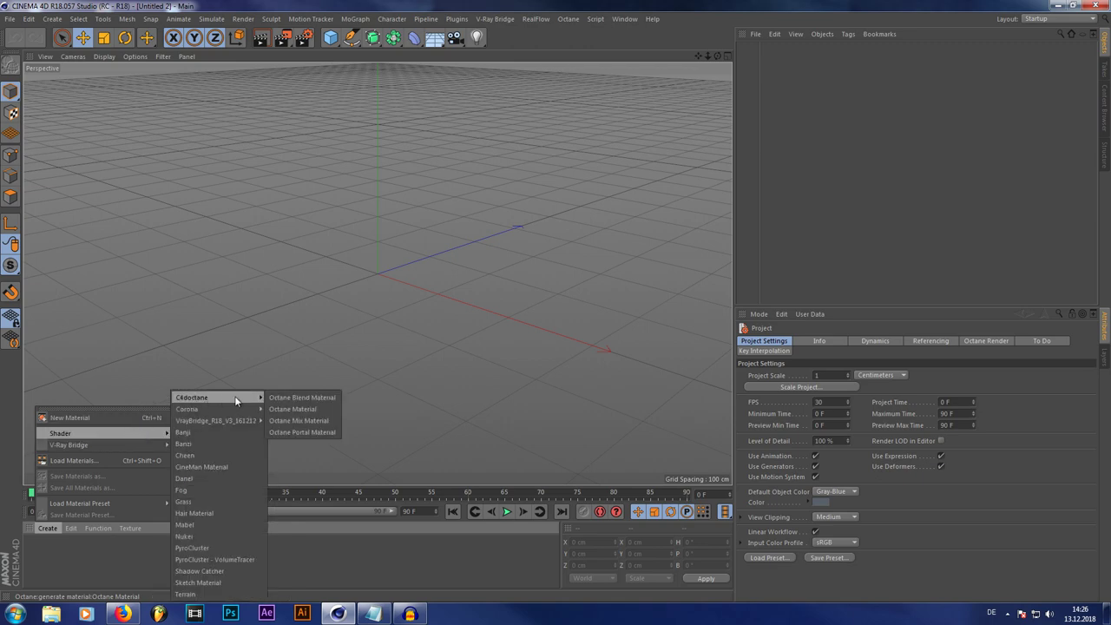
click(300, 405)
double_click(36, 548)
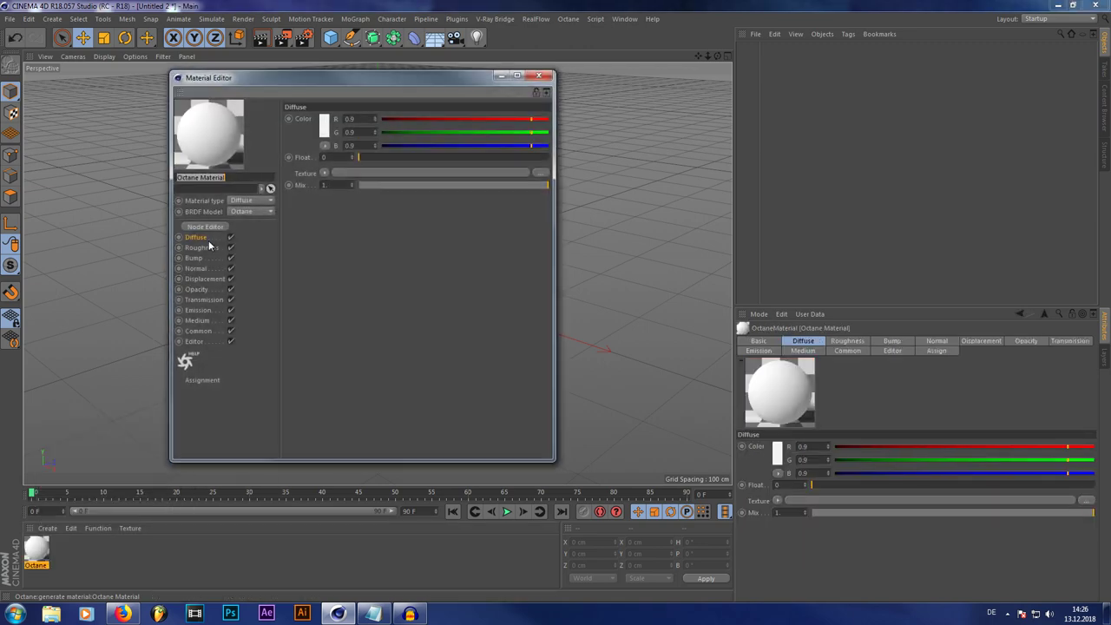
click(208, 233)
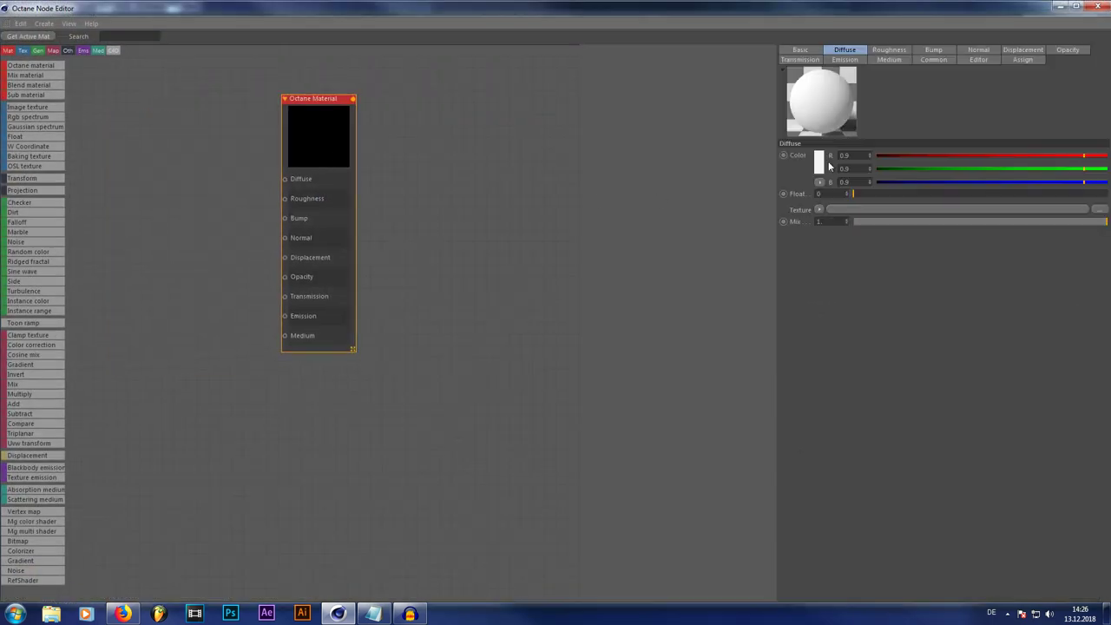
Set the Octane material's type to Glossy and its Index to 1.004
click(801, 51)
click(847, 178)
click(847, 211)
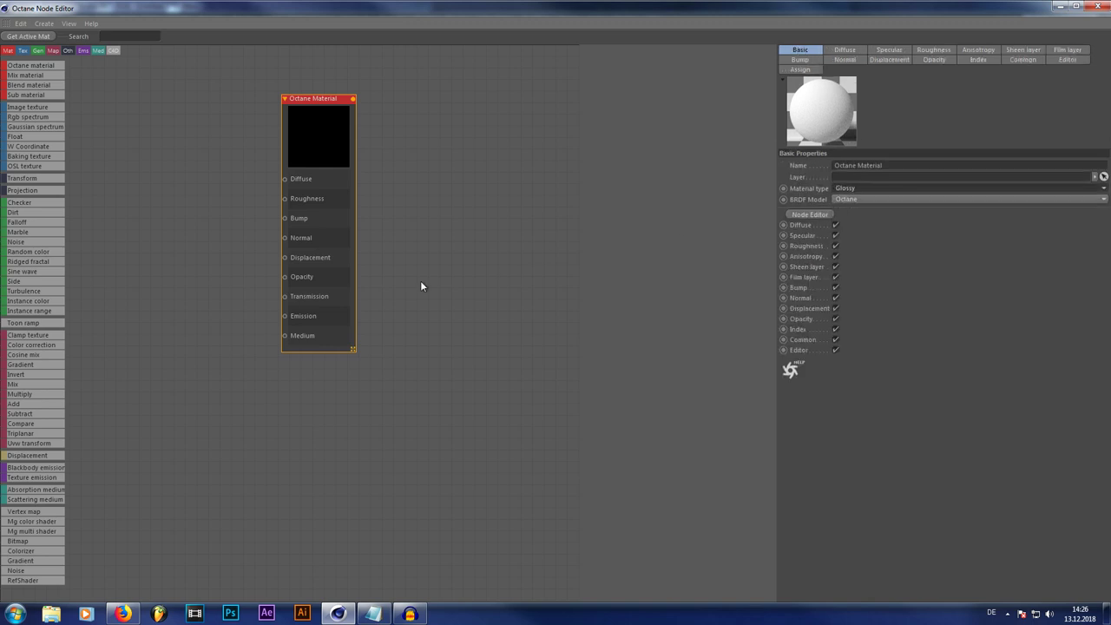
click(976, 60)
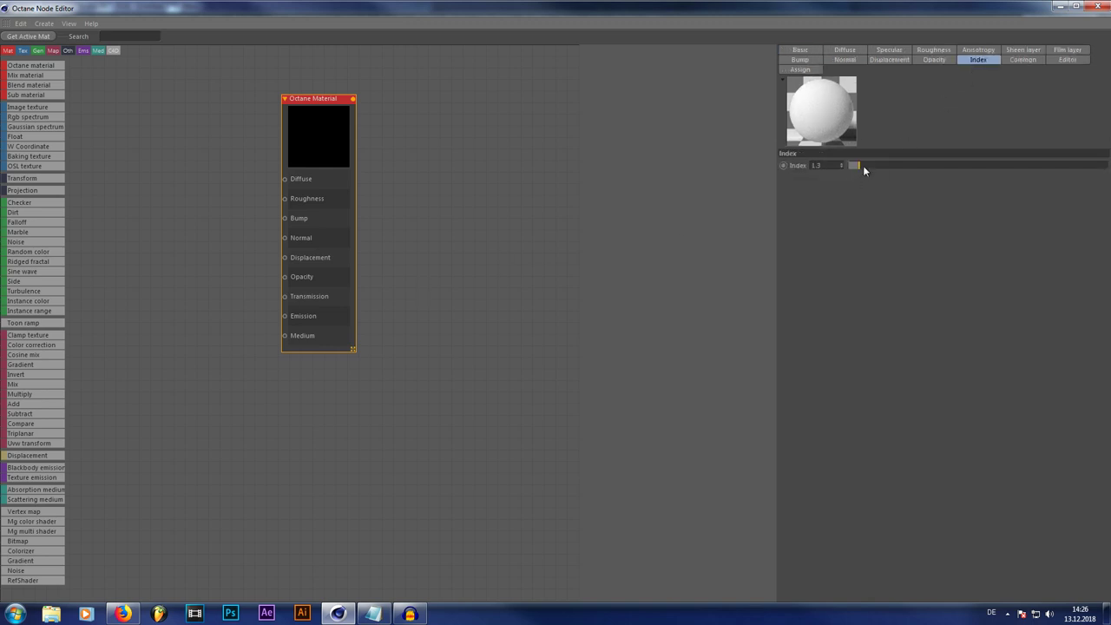
drag(834, 165, 753, 154)
text(1.004)
key(Return)
Add a second Octane material node below the first, with material type Glossy and Index 1.2
scroll(373, 247, down, 10)
scroll(333, 272, up, 6)
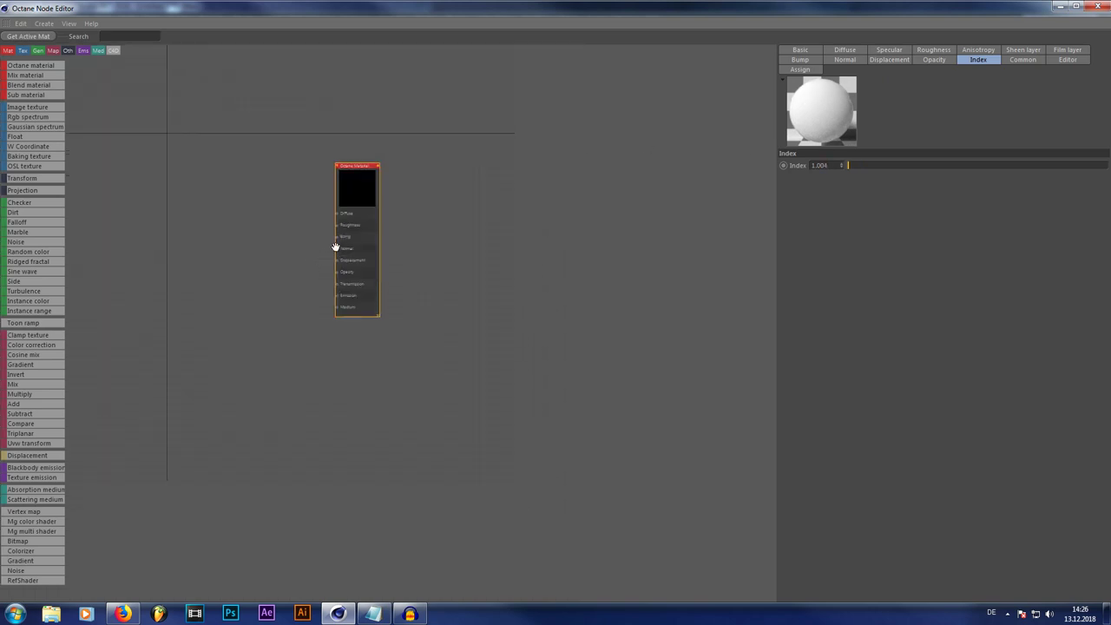
drag(349, 236, 315, 67)
scroll(364, 226, down, 2)
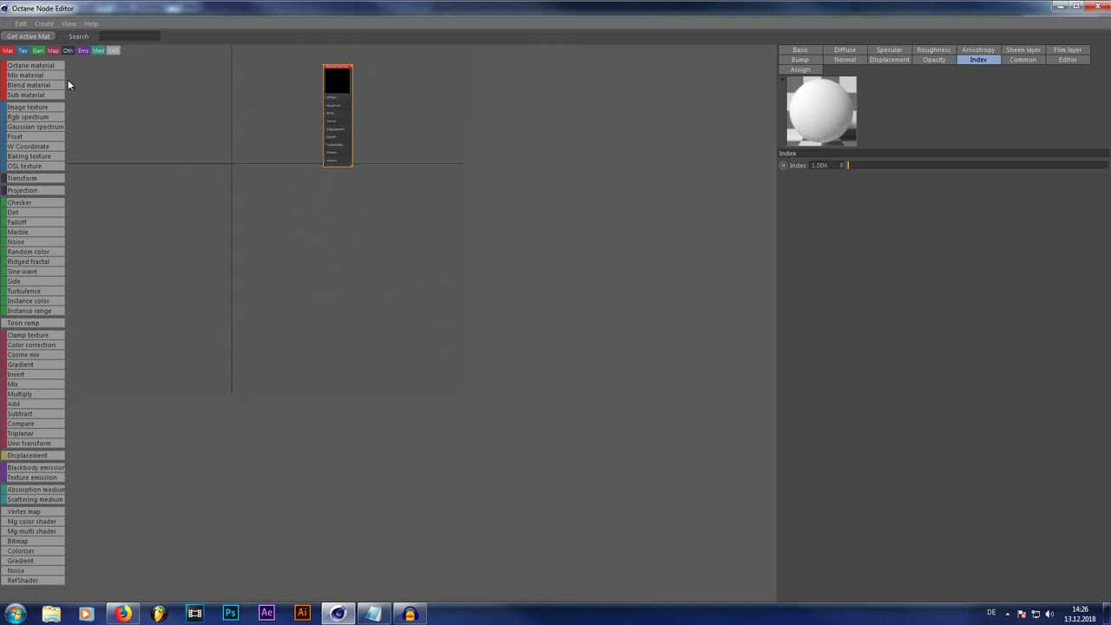
drag(38, 68, 342, 196)
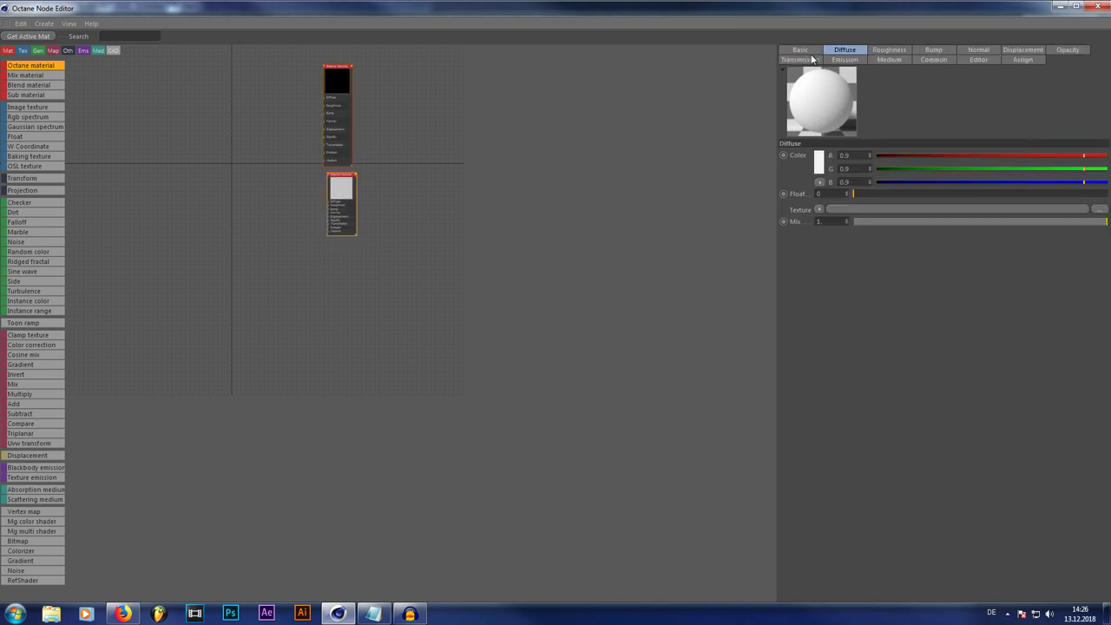
click(807, 52)
click(865, 187)
click(857, 208)
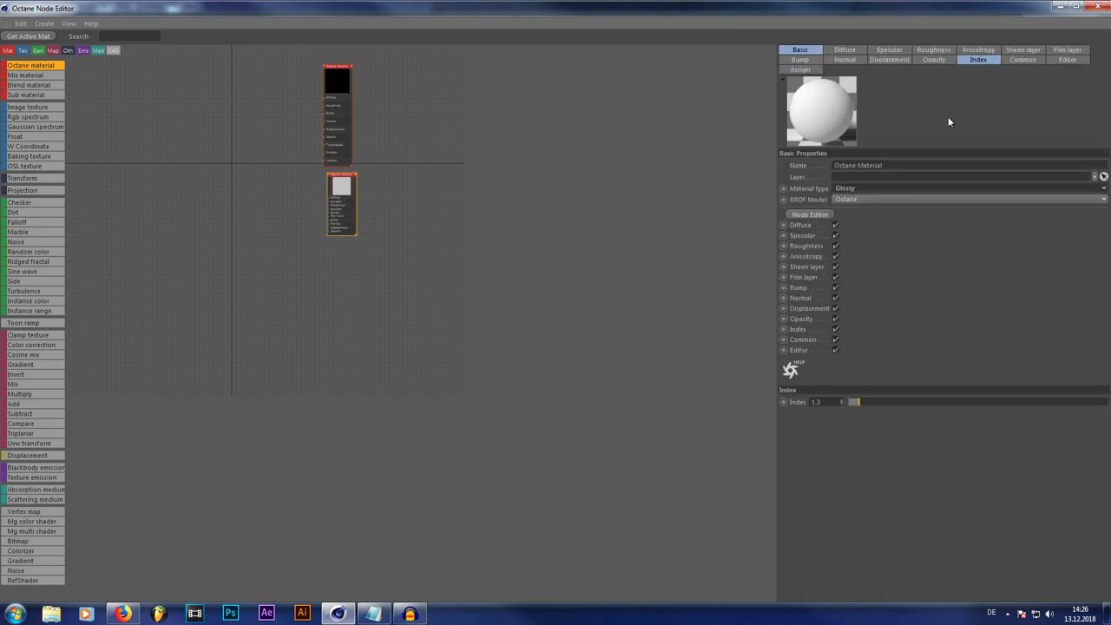
click(830, 402)
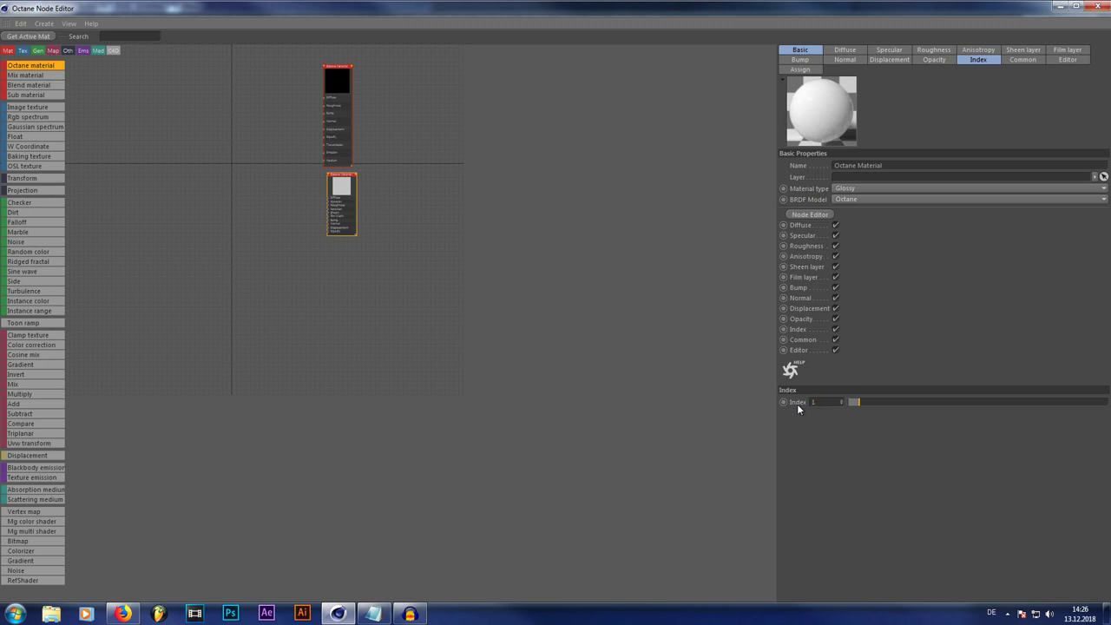
text(.2)
key(Return)
Add an Image texture node loading CityStreetRoadAsphaltSingleLaneWorn001_COL_HIRES without a project copy and connect it to the upper material's Diffuse input
scroll(282, 222, up, 3)
drag(373, 359, 379, 357)
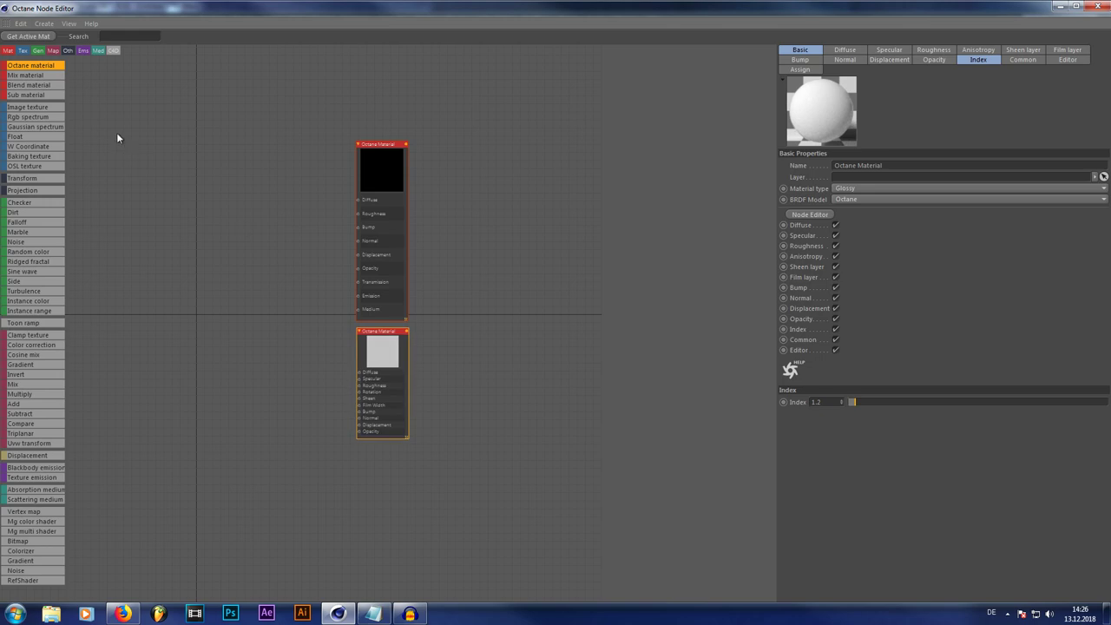
drag(44, 107, 158, 131)
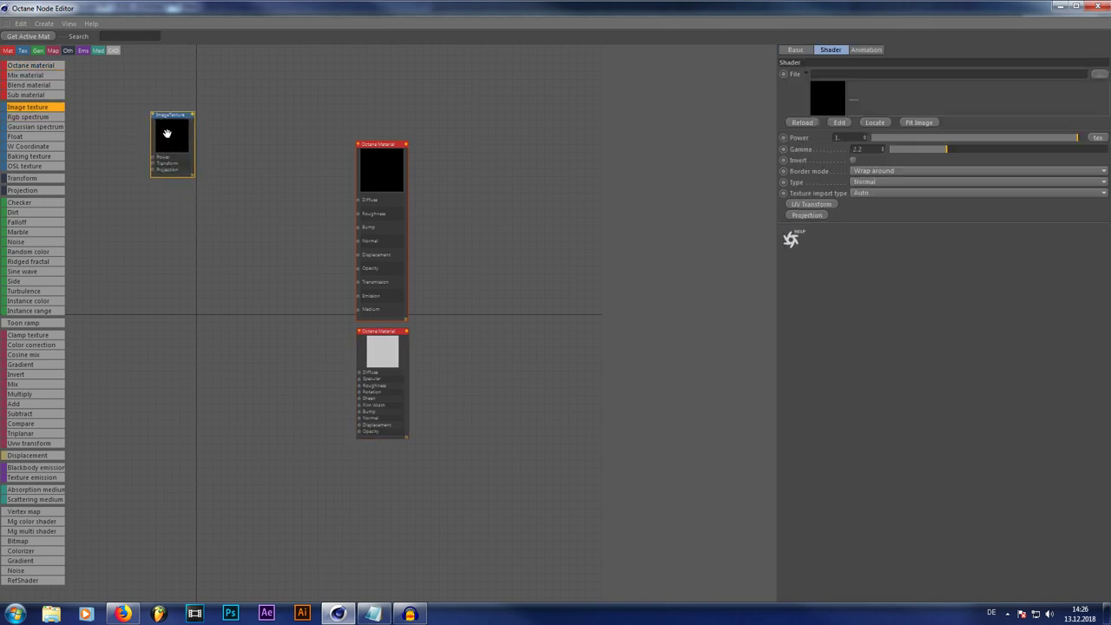
click(1099, 75)
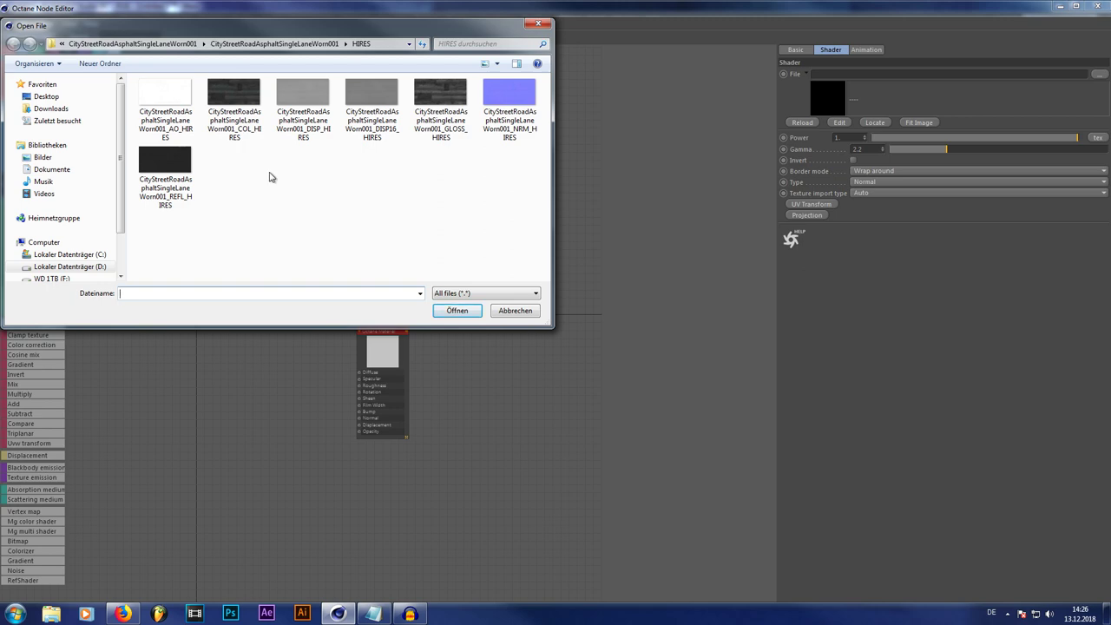
click(239, 145)
click(456, 311)
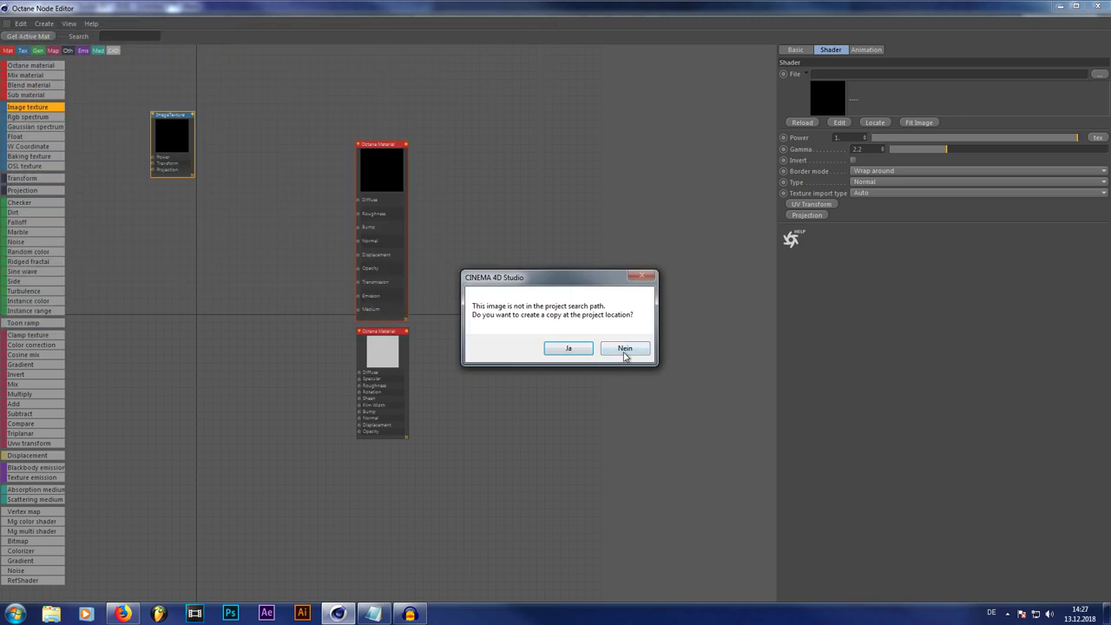
click(625, 349)
drag(193, 117, 357, 209)
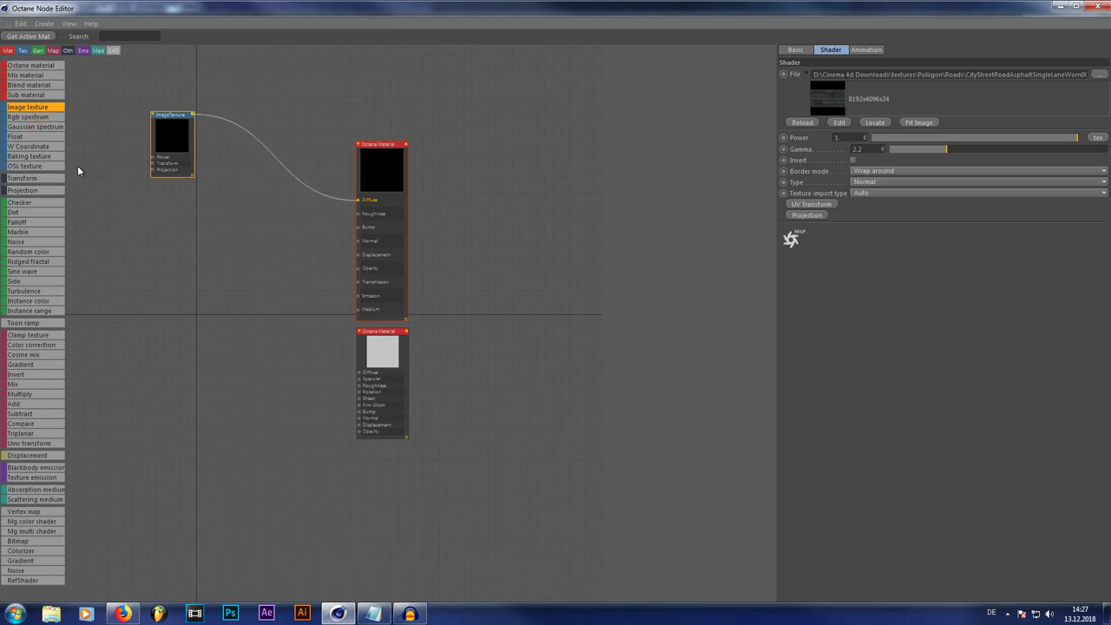
Add a second Image texture node with the GLOSS_HIRES asphalt map and connect it to the upper material's Roughness input
drag(42, 108, 45, 112)
drag(152, 186, 150, 183)
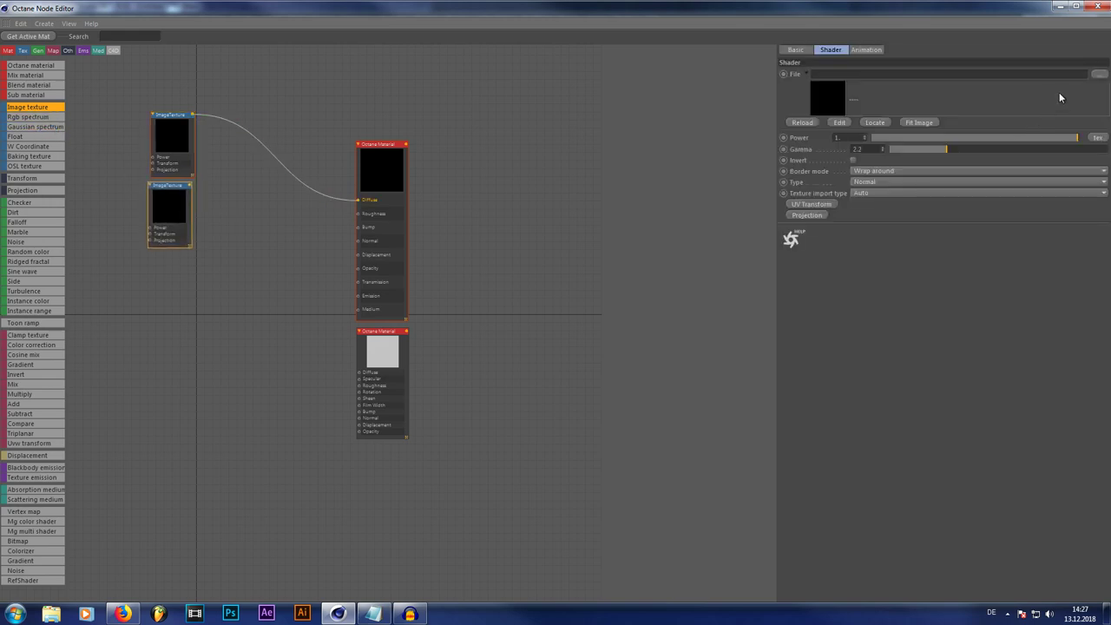
click(1099, 74)
double_click(430, 122)
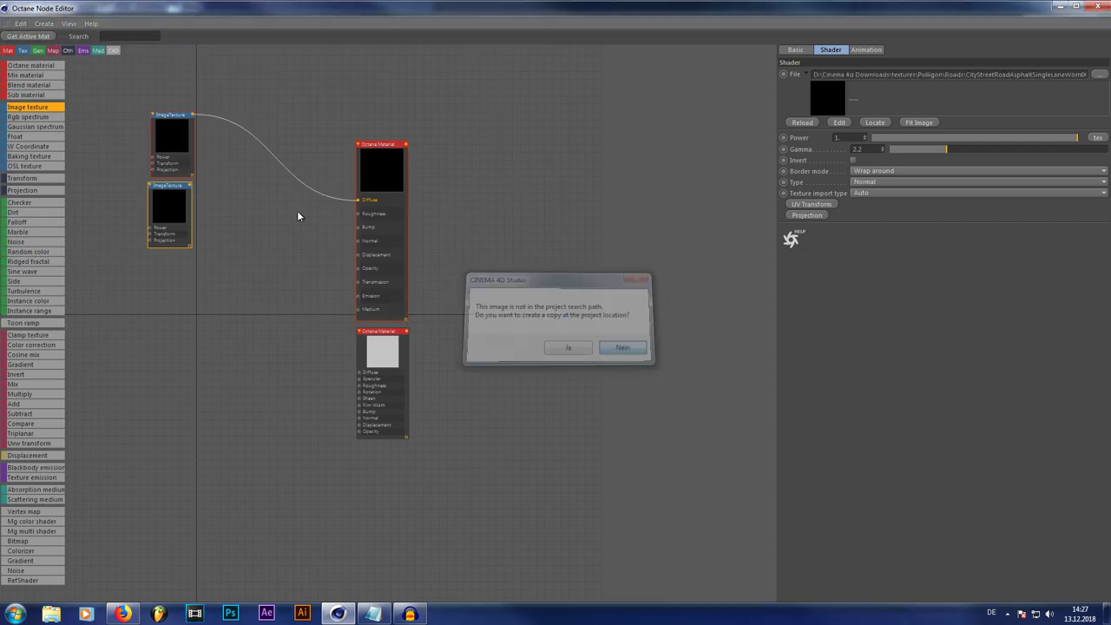
key(Return)
drag(190, 186, 359, 215)
drag(179, 213, 188, 213)
Add a third Image texture node with the NRM_HIRES asphalt map and connect it to the upper material's Normal input
drag(25, 111, 358, 241)
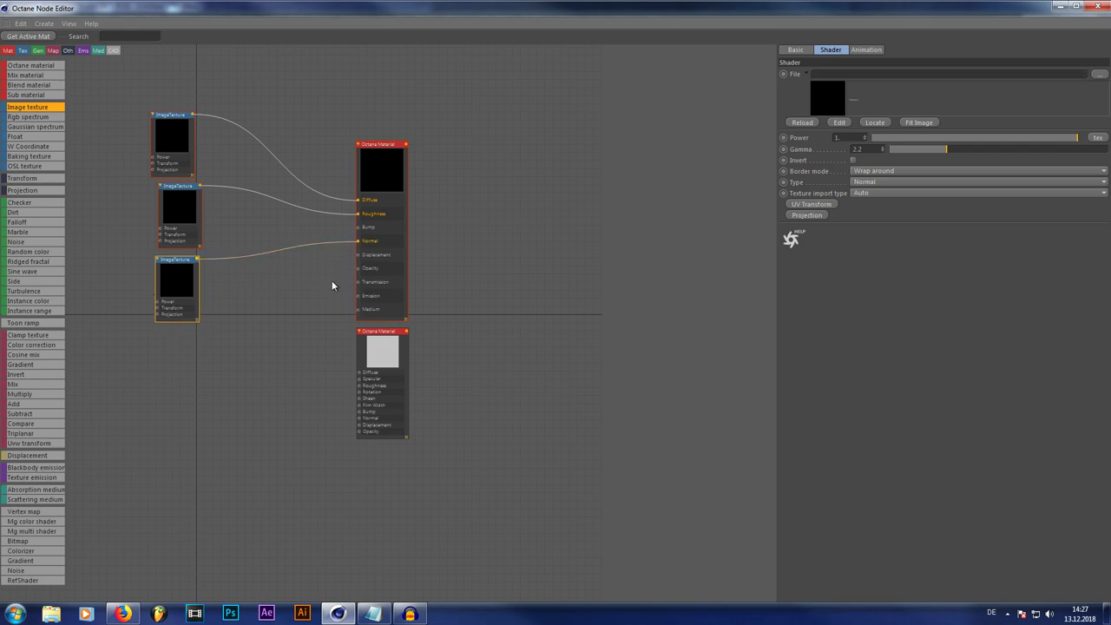
click(1099, 73)
double_click(508, 97)
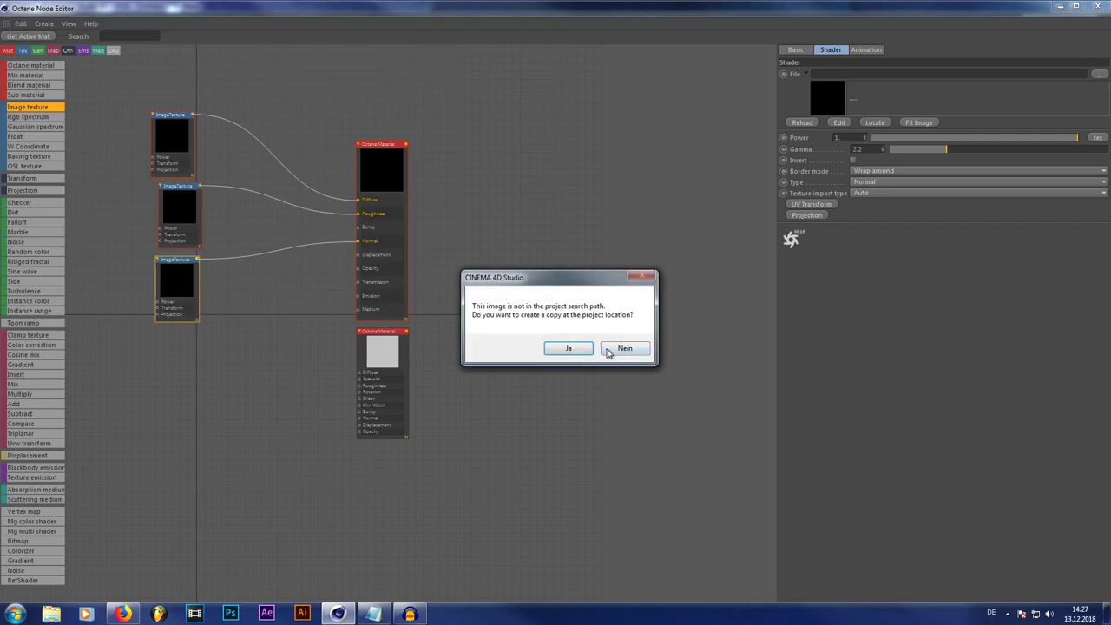
click(620, 349)
click(492, 122)
Add an Image texture node with the COL_HIRES asphalt map and connect it to the lower material's Diffuse input
scroll(426, 292, up, 2)
click(439, 290)
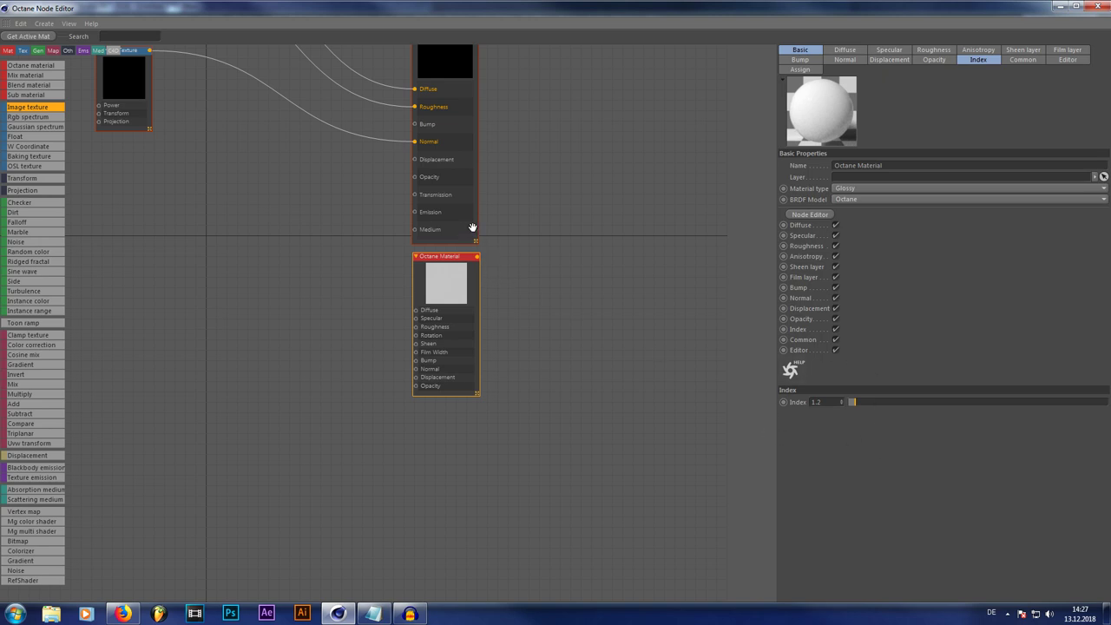
scroll(478, 175, down, 1)
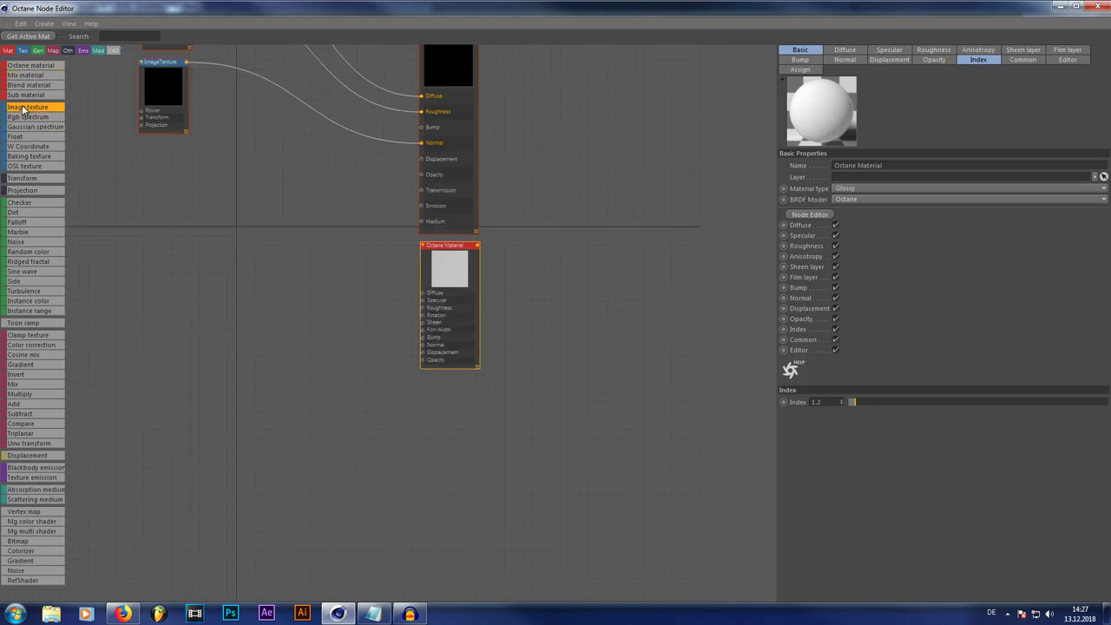
click(242, 219)
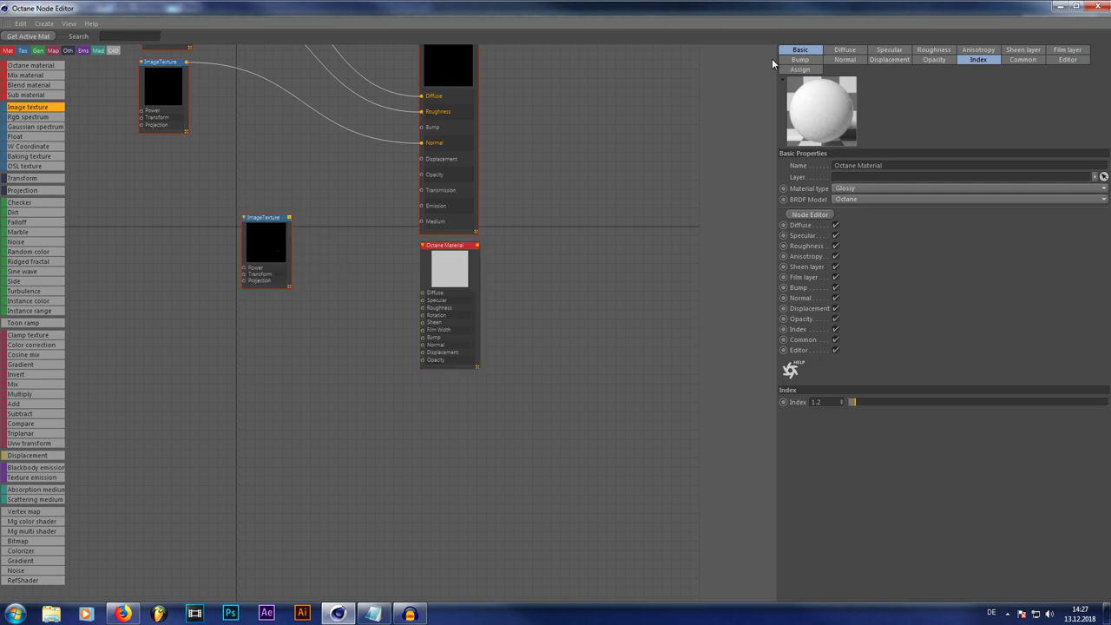
click(268, 244)
click(1099, 76)
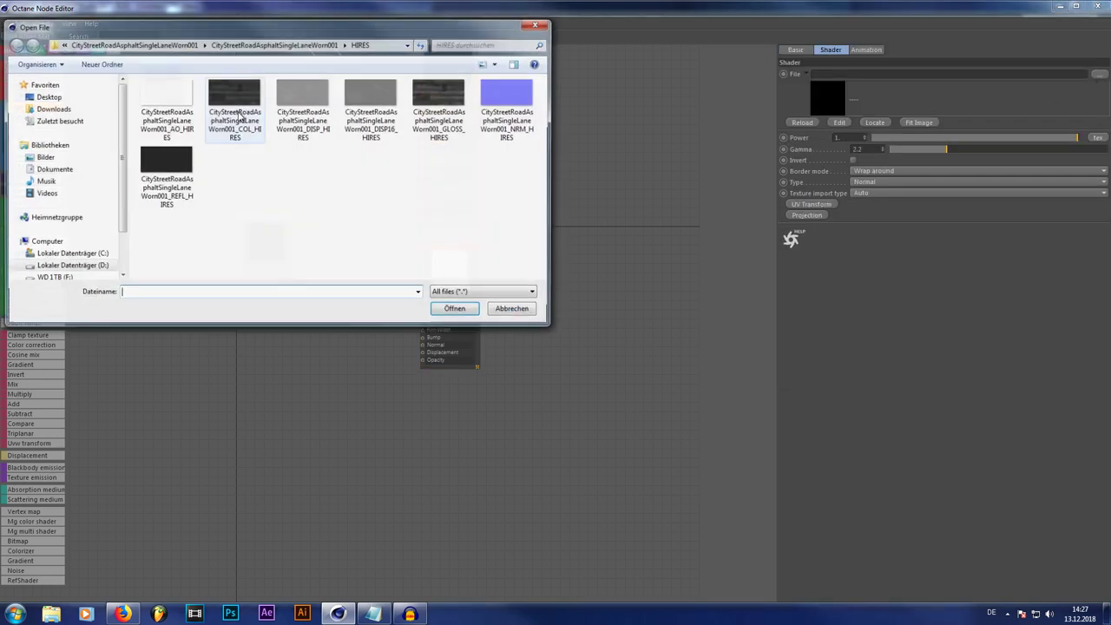
double_click(236, 113)
click(636, 347)
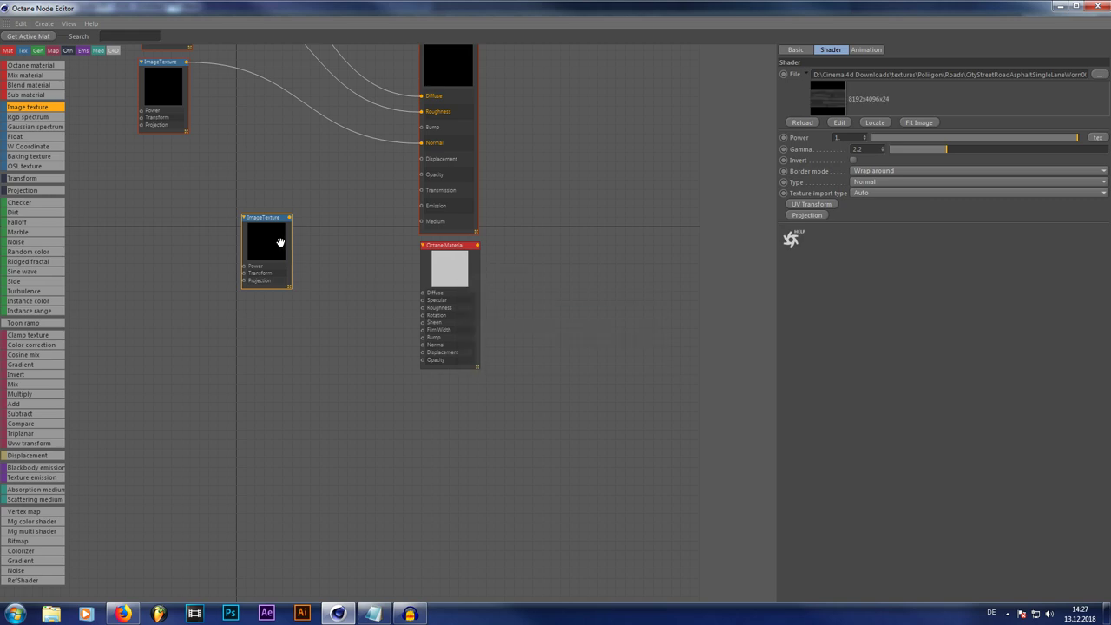
drag(289, 218, 424, 300)
drag(249, 240, 230, 205)
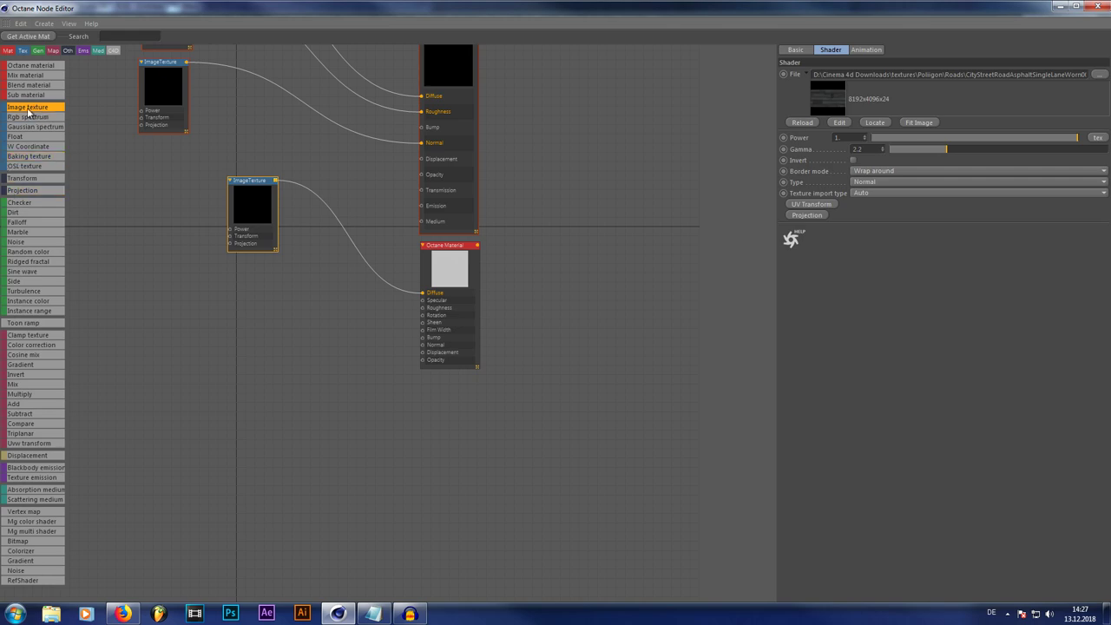
Add another Image texture node below with the REFL_HIRES asphalt map and set its Power to 0.36
drag(31, 107, 208, 356)
click(1099, 76)
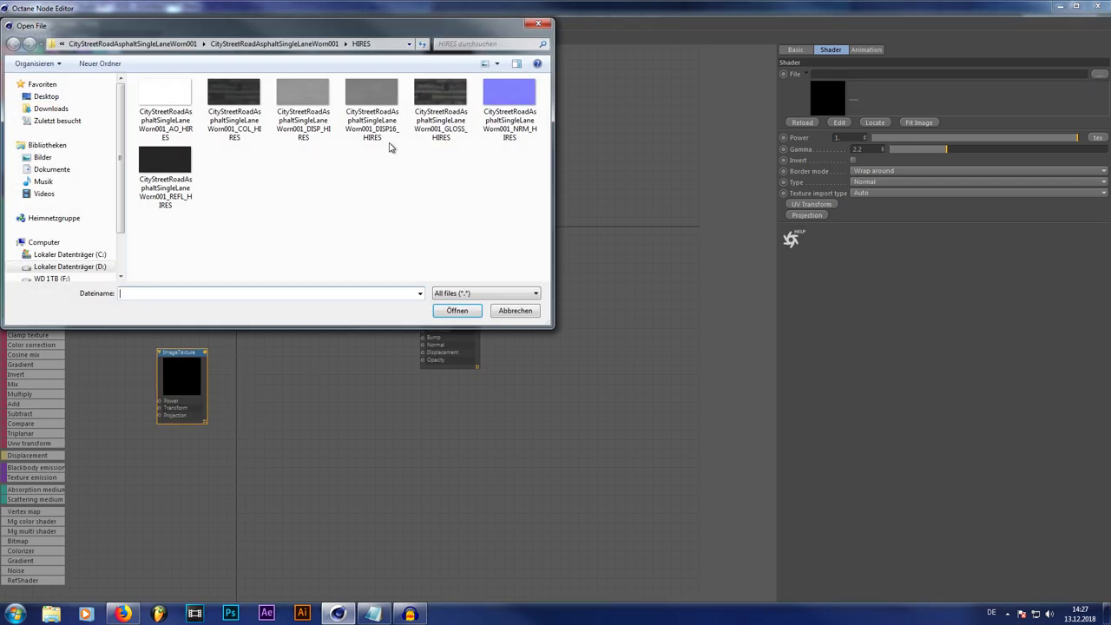
double_click(156, 158)
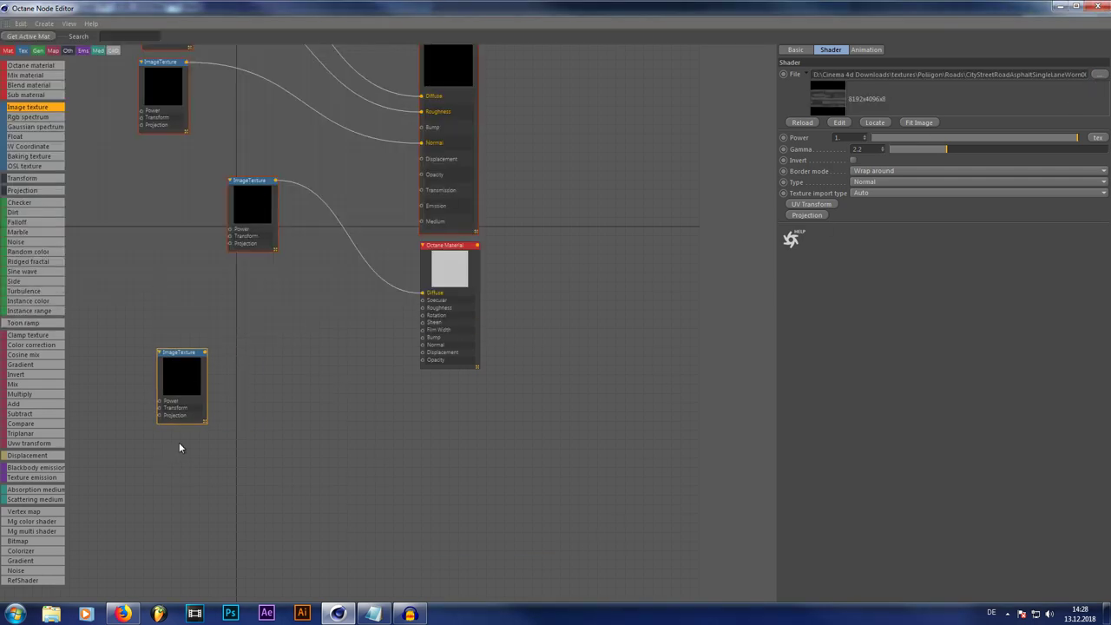
scroll(190, 457, down, 2)
click(271, 392)
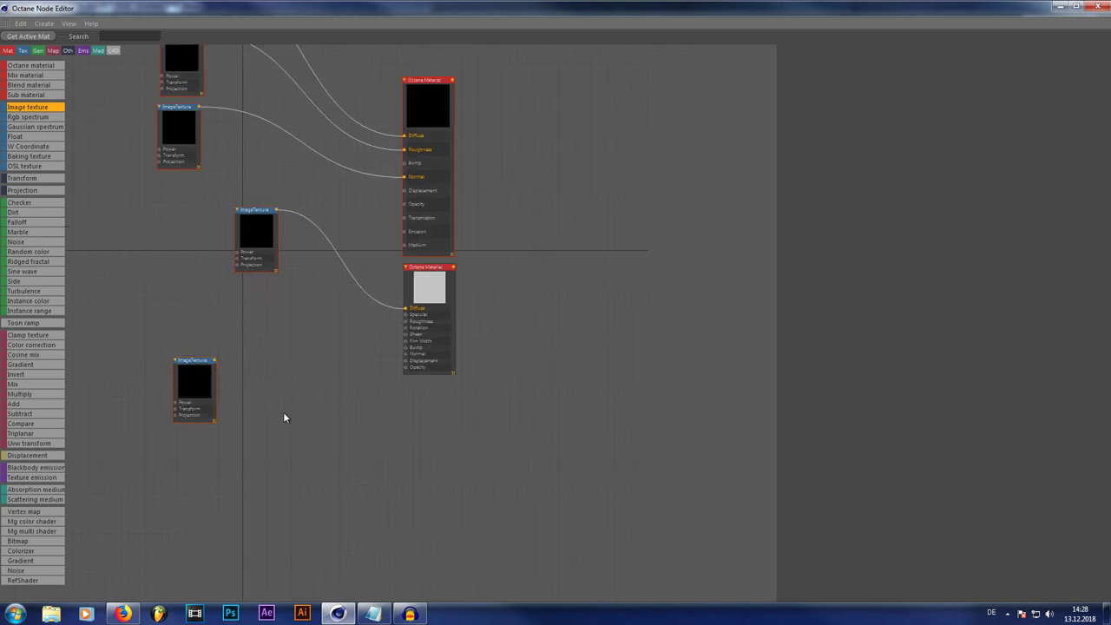
click(200, 376)
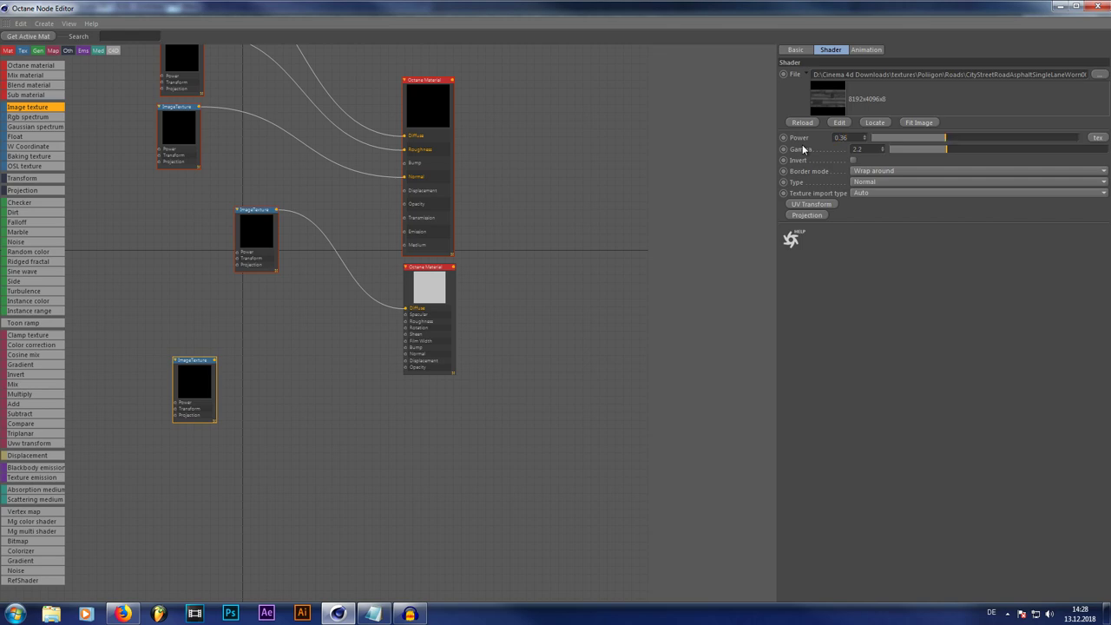
Add a Color correction node fed by the lowest image texture and adjust its Gamma
click(134, 357)
drag(40, 346, 272, 369)
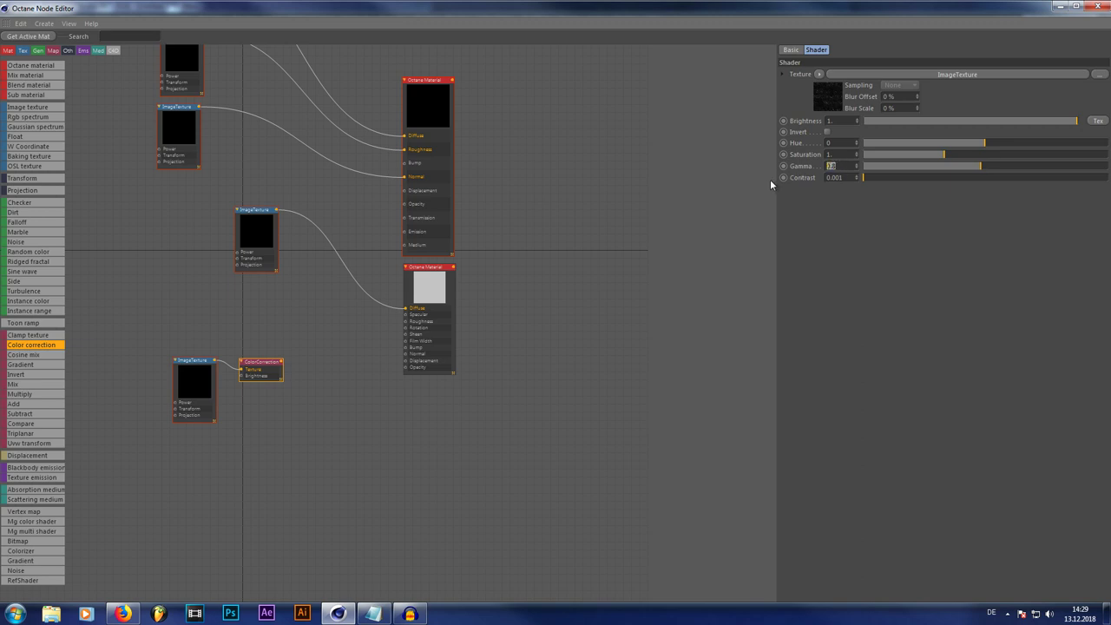
key(Return)
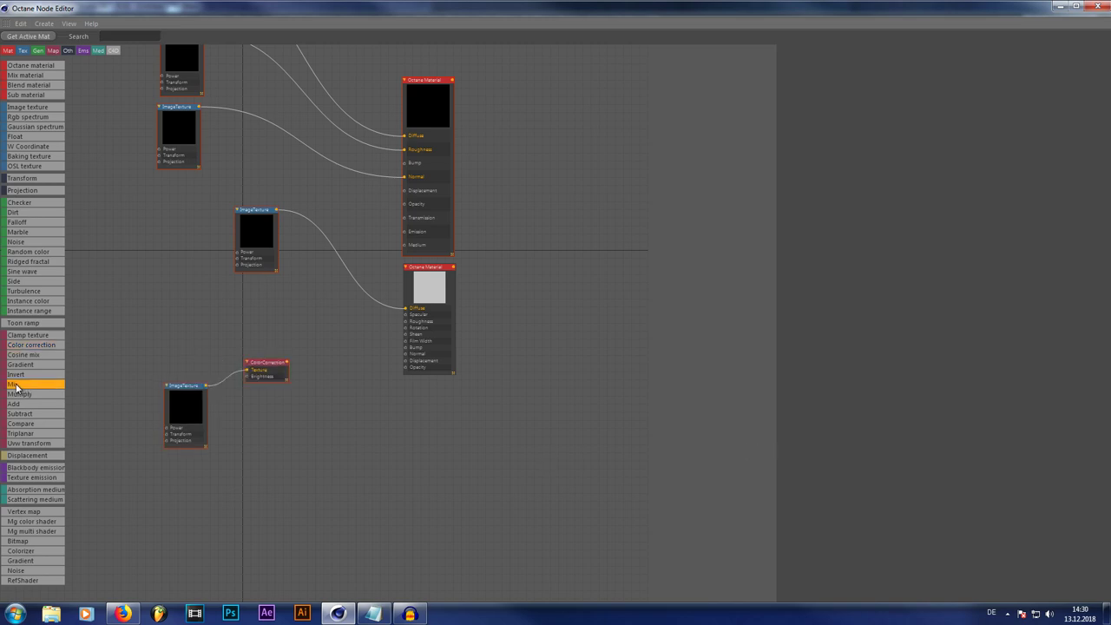
Add a Mix node with Amount 0.03, feed the color correction into Texture2 and connect the mix to the lower material's Bump
drag(15, 384, 305, 364)
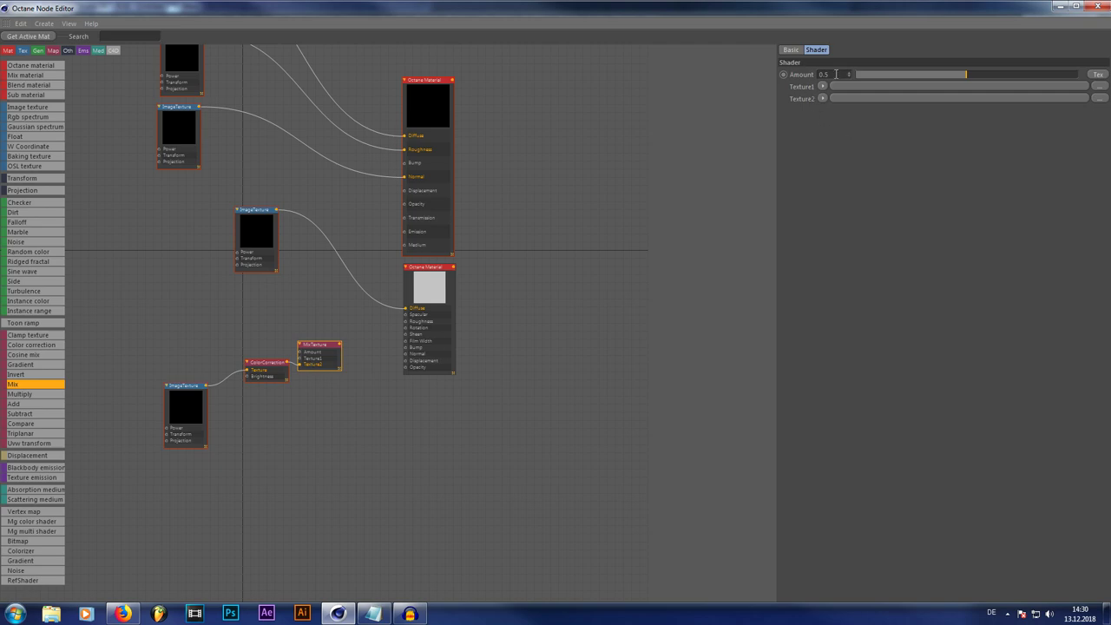
text(0.03)
key(Return)
drag(325, 346, 406, 354)
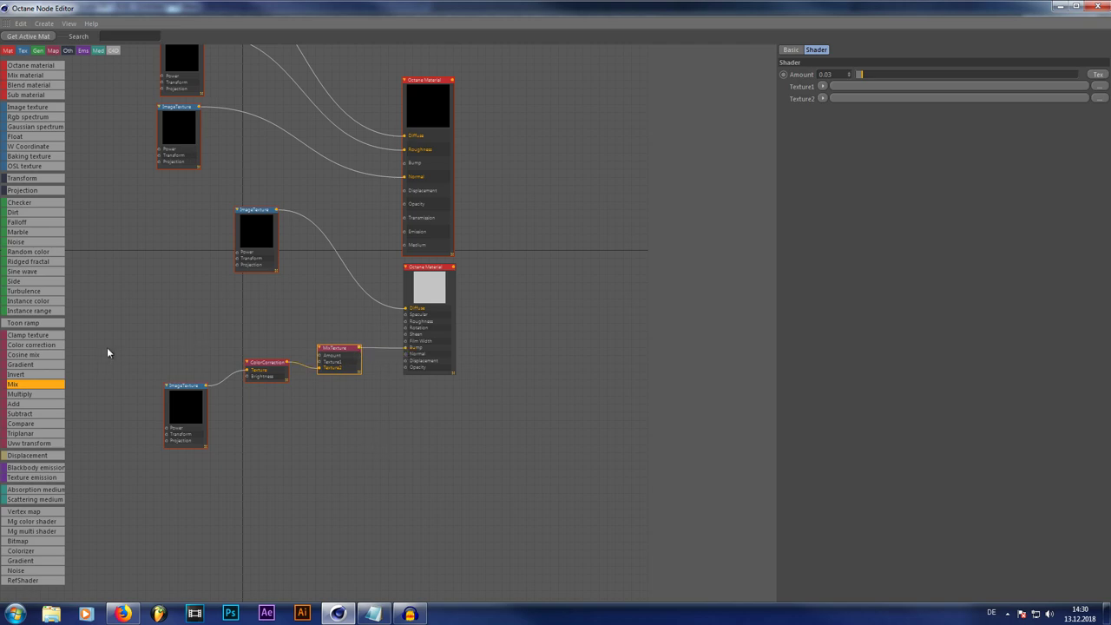
Add an Image texture node above the lowest image texture and load Puddle.png from the Desktop without copying it to the project
scroll(248, 460, down, 3)
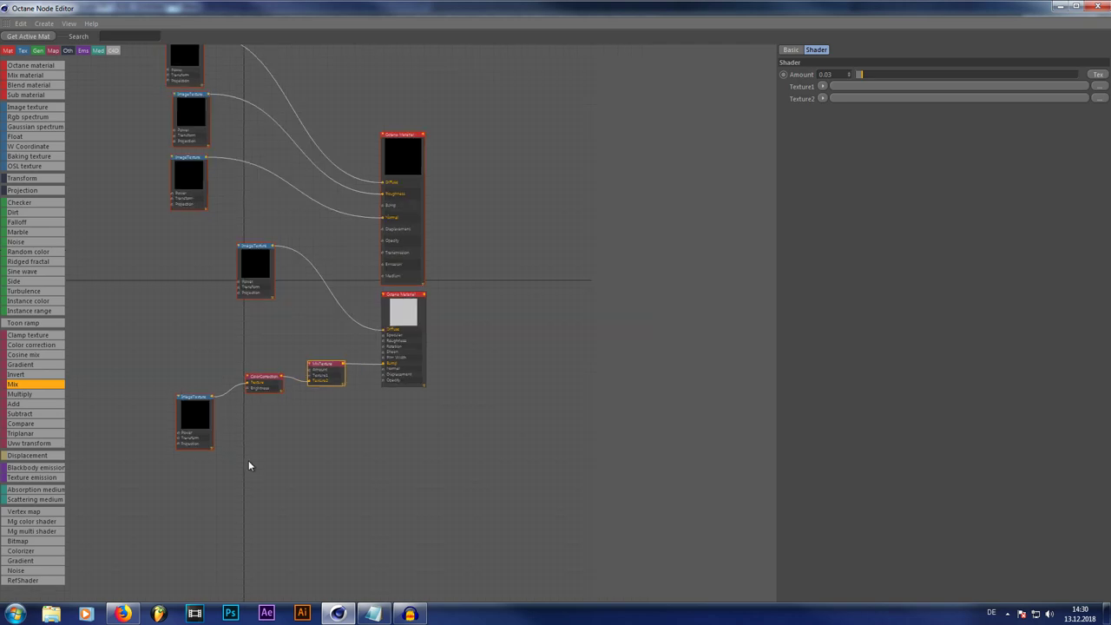
scroll(180, 325, up, 3)
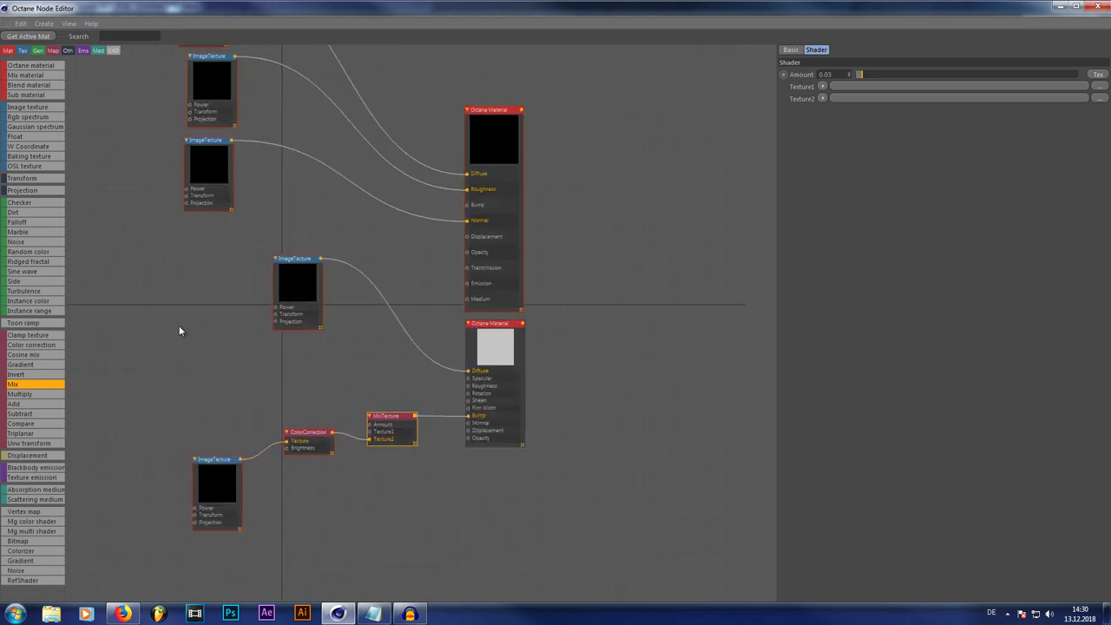
click(103, 312)
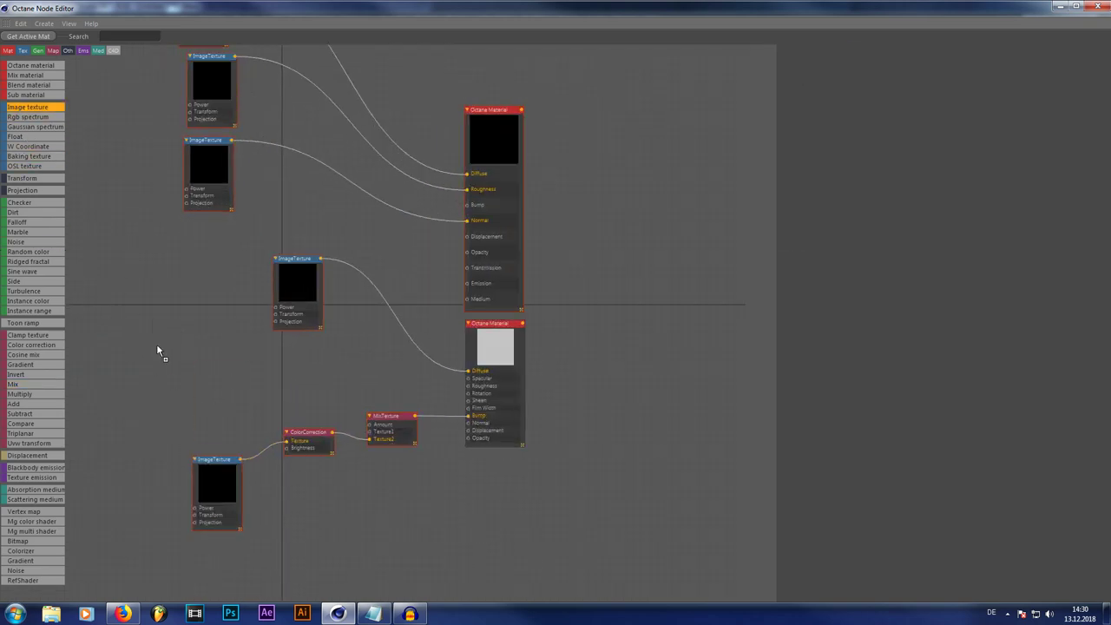
drag(158, 350, 192, 347)
click(1097, 76)
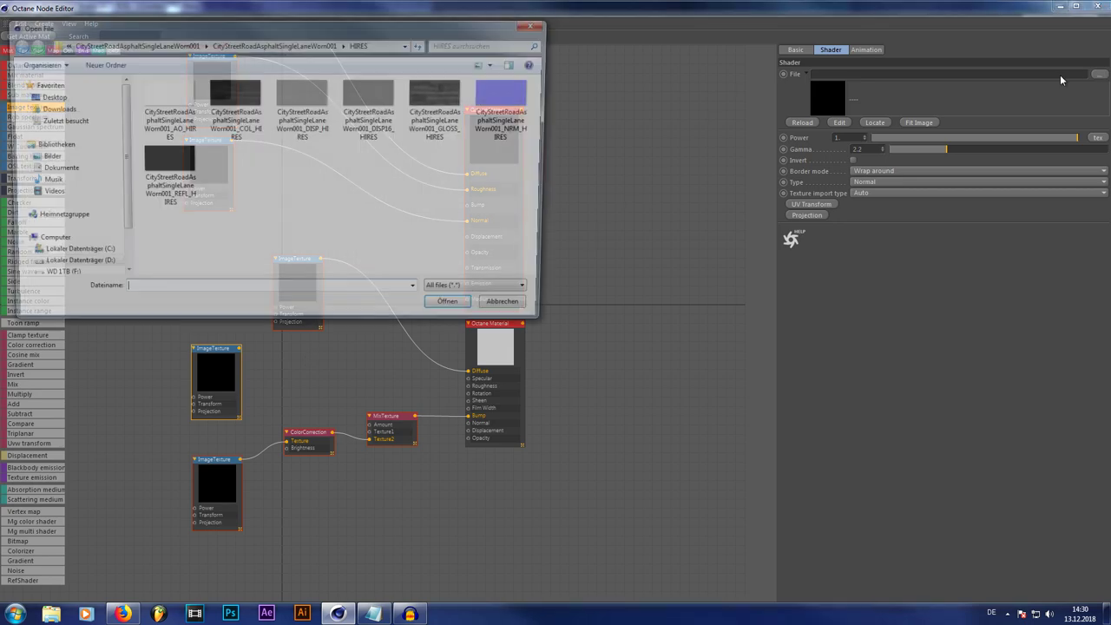
click(46, 96)
scroll(475, 208, down, 10)
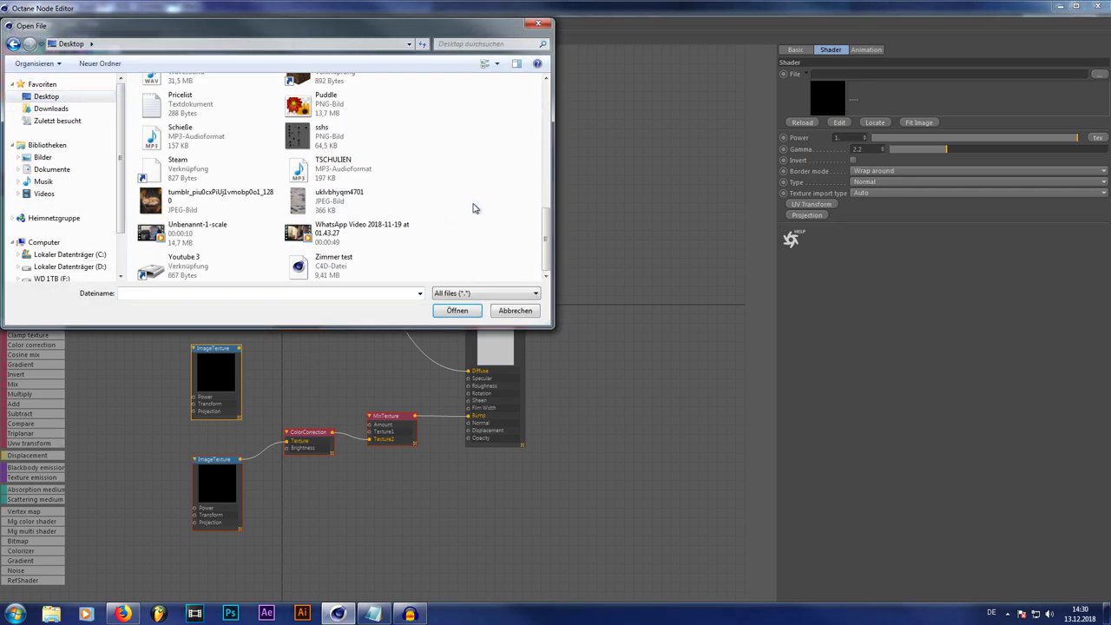
scroll(438, 186, up, 1)
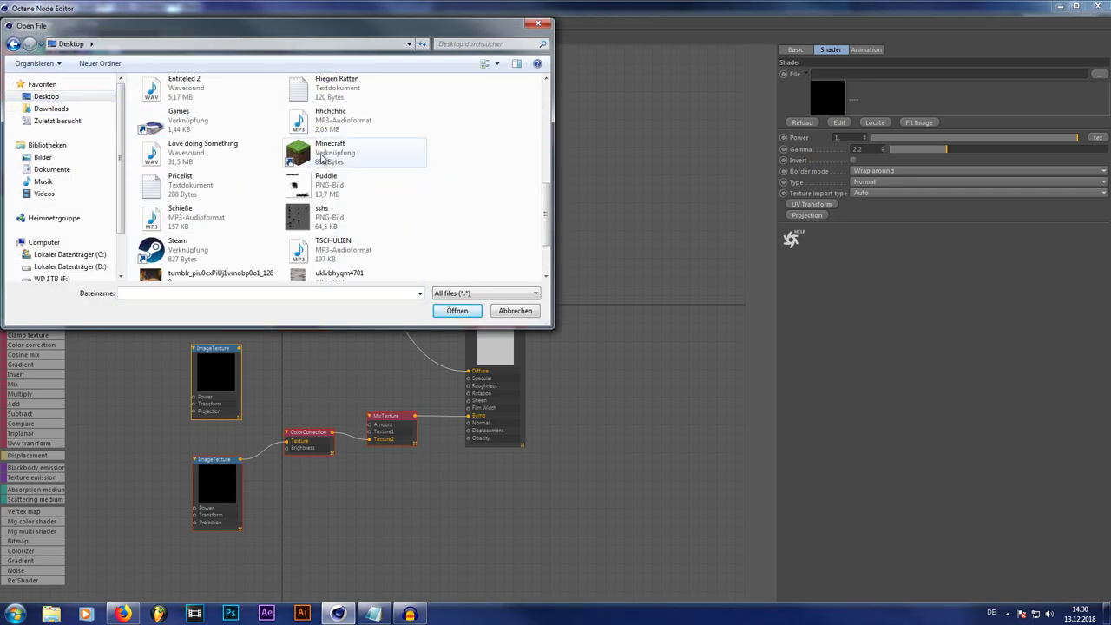
scroll(438, 191, down, 1)
double_click(314, 109)
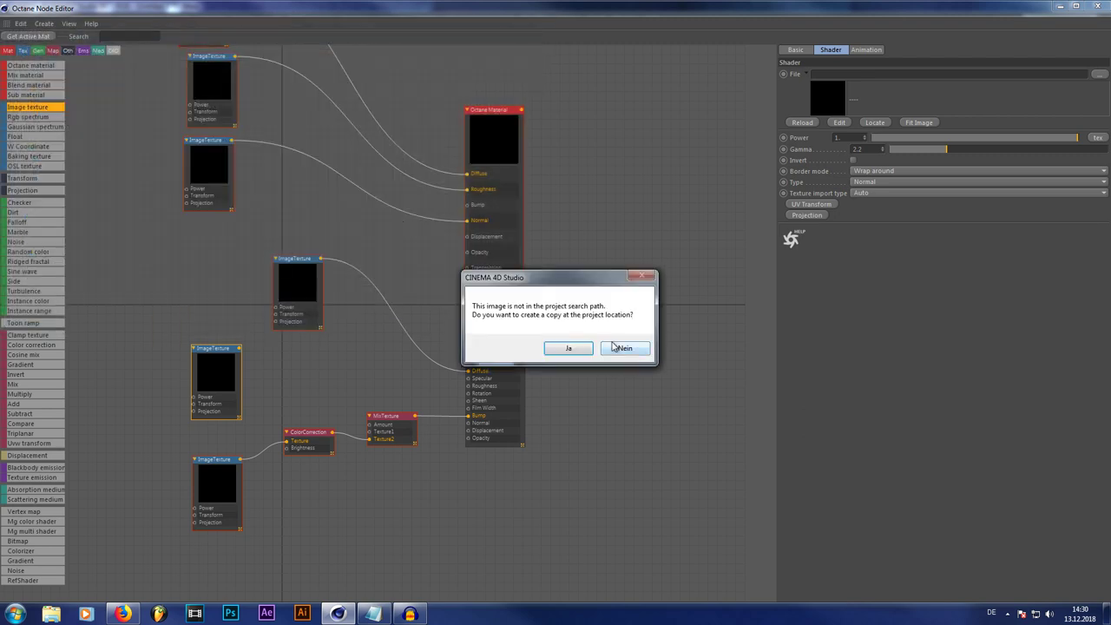
click(618, 347)
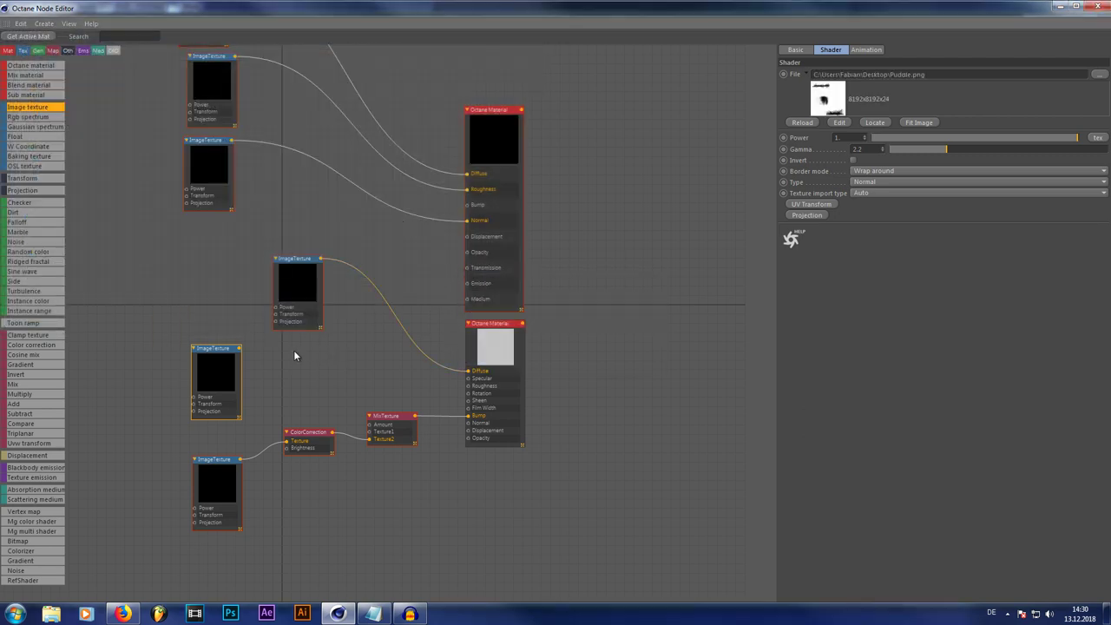
Connect the lower Puddle.png texture to Texture1 of the bump Mix node and reposition the texture node
drag(240, 349, 371, 434)
drag(234, 382, 229, 401)
scroll(229, 484, down, 4)
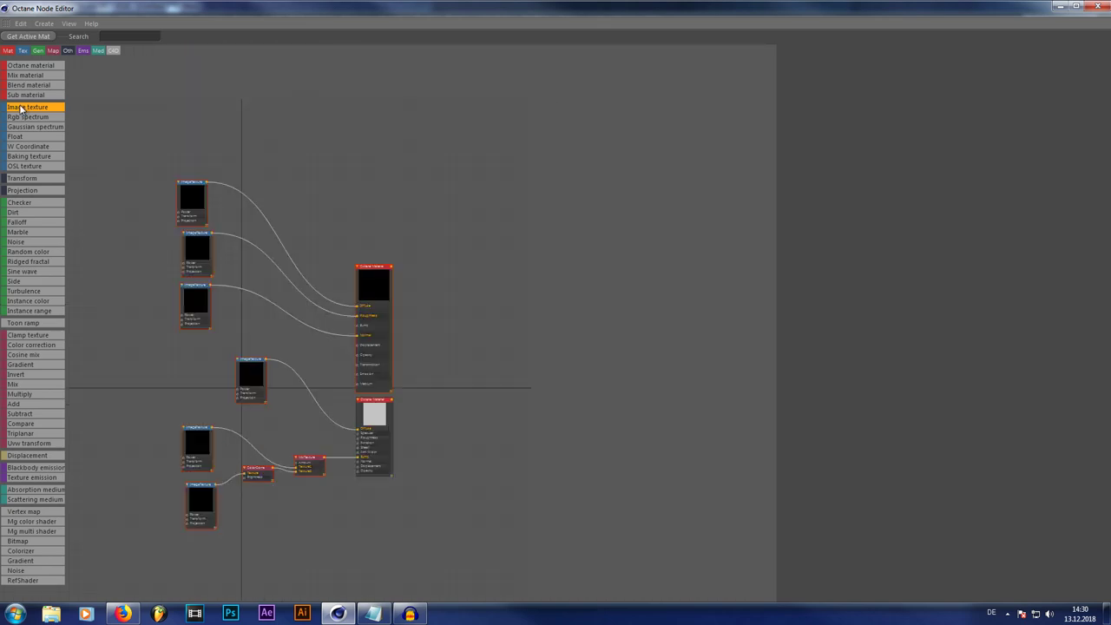
Add another Image texture node above the upper material and load Puddle.png without copying it to the project
drag(21, 108, 294, 165)
click(1099, 76)
scroll(434, 148, down, 5)
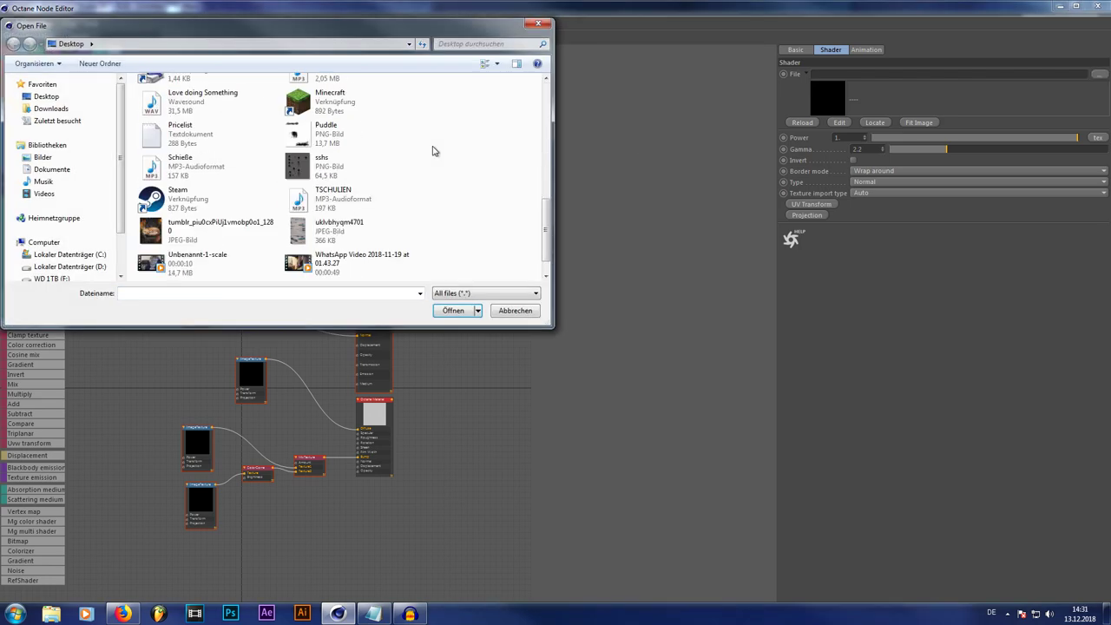
double_click(332, 141)
click(621, 346)
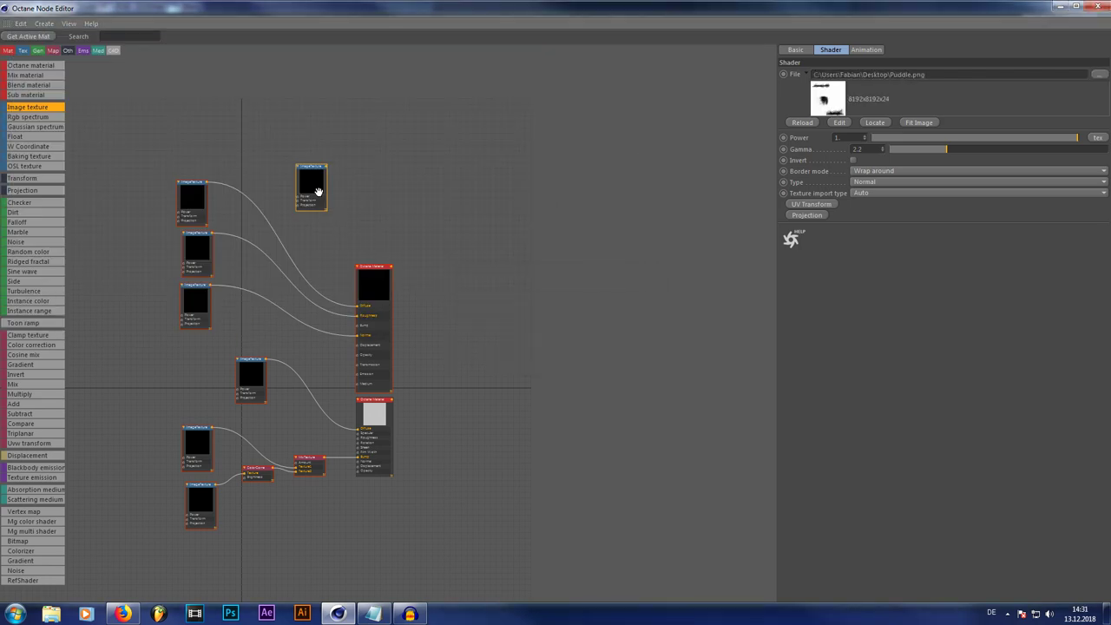
drag(316, 188, 293, 171)
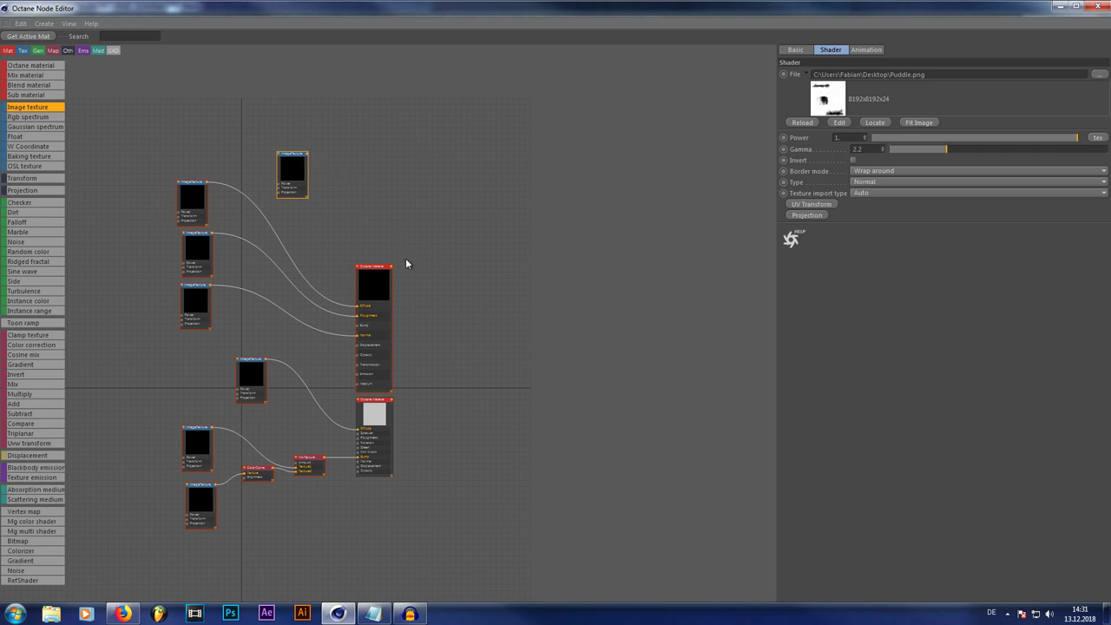
Set the Gamma of the Puddle.png texture that feeds the bump Mix node to 7
double_click(868, 149)
text(0.7)
drag(195, 444, 201, 443)
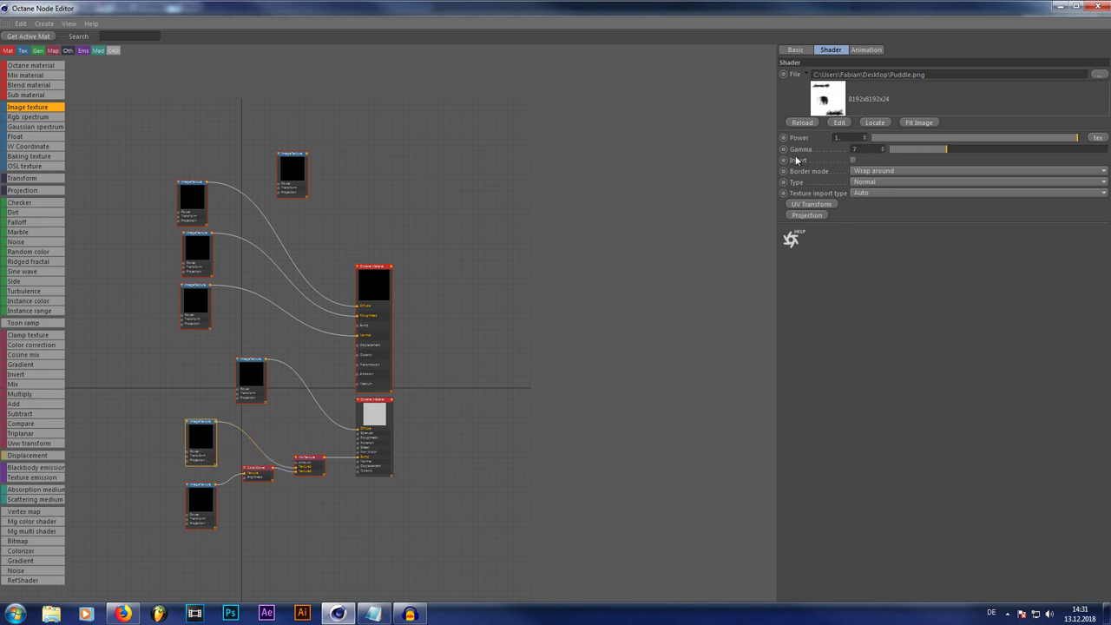
key(Return)
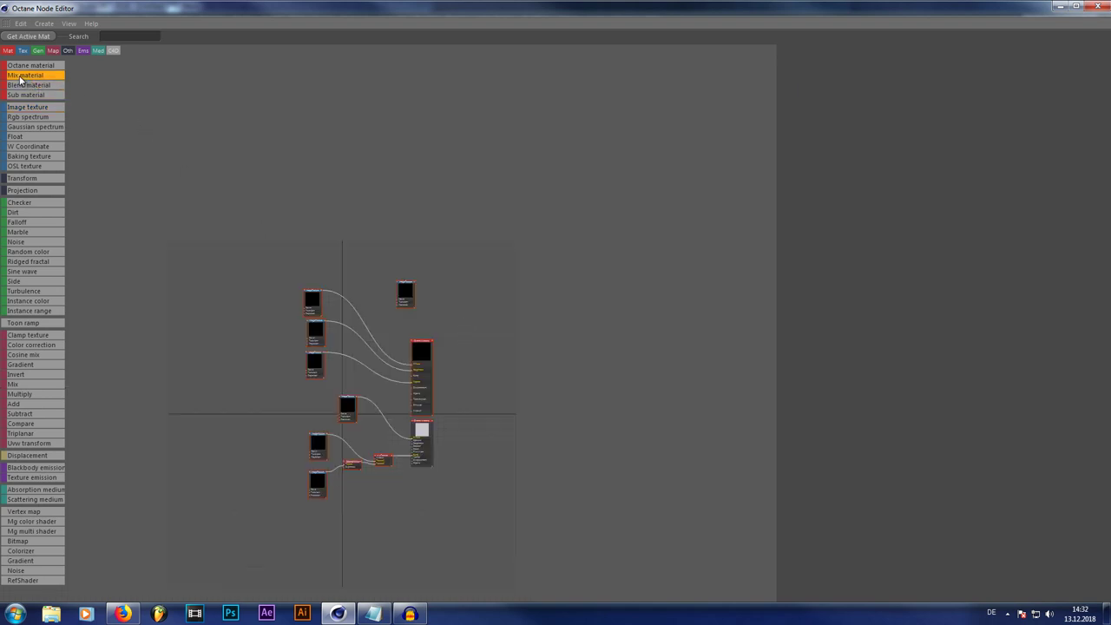
Add a Mix material node and connect the upper material to Material1 and the lower material to Material2
drag(20, 78, 458, 339)
scroll(448, 406, up, 5)
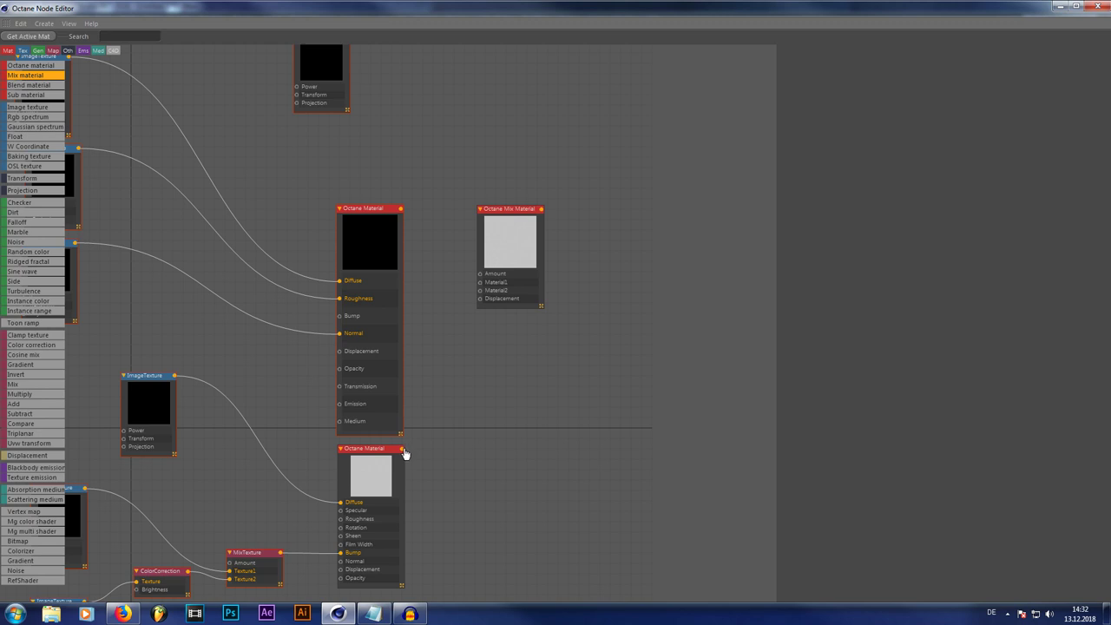
drag(402, 450, 481, 290)
drag(401, 214, 481, 283)
scroll(403, 370, down, 1)
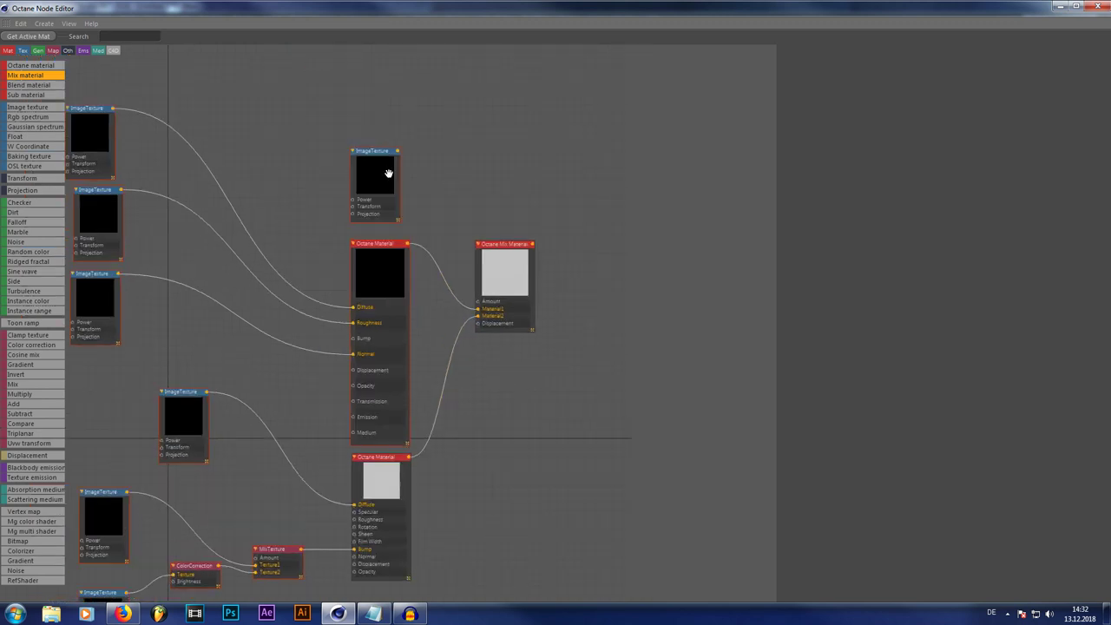
Connect the top Puddle.png texture to the Mix material's Amount and close the node editor
drag(355, 175, 478, 302)
scroll(483, 341, down, 2)
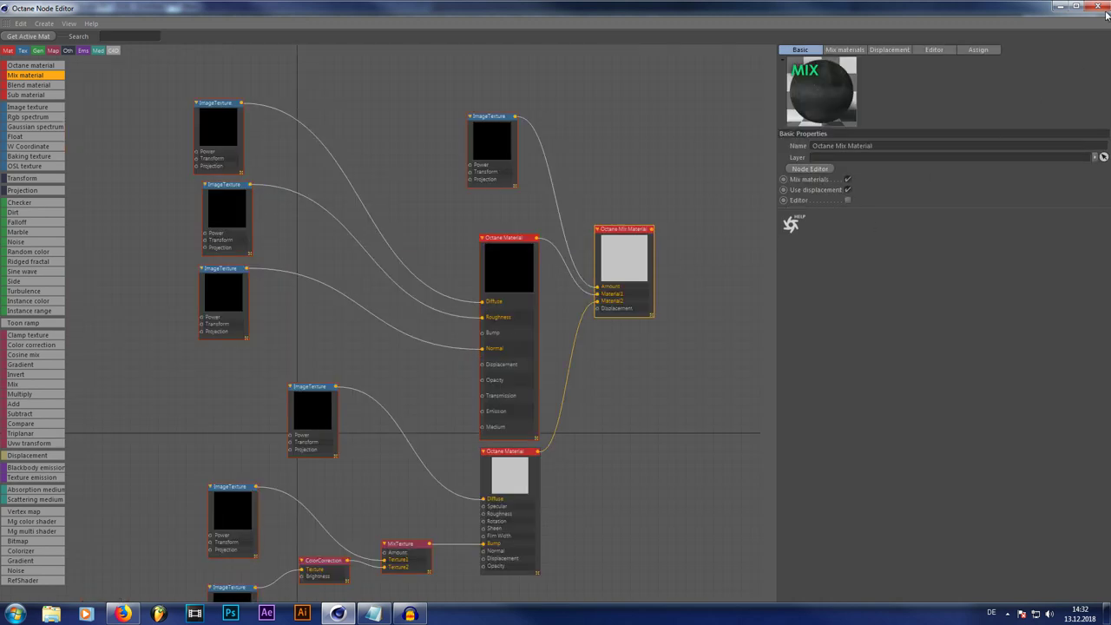
click(1099, 7)
Examine the puddles and light reflections on the asphalt plane in the live render from several camera angles
click(551, 76)
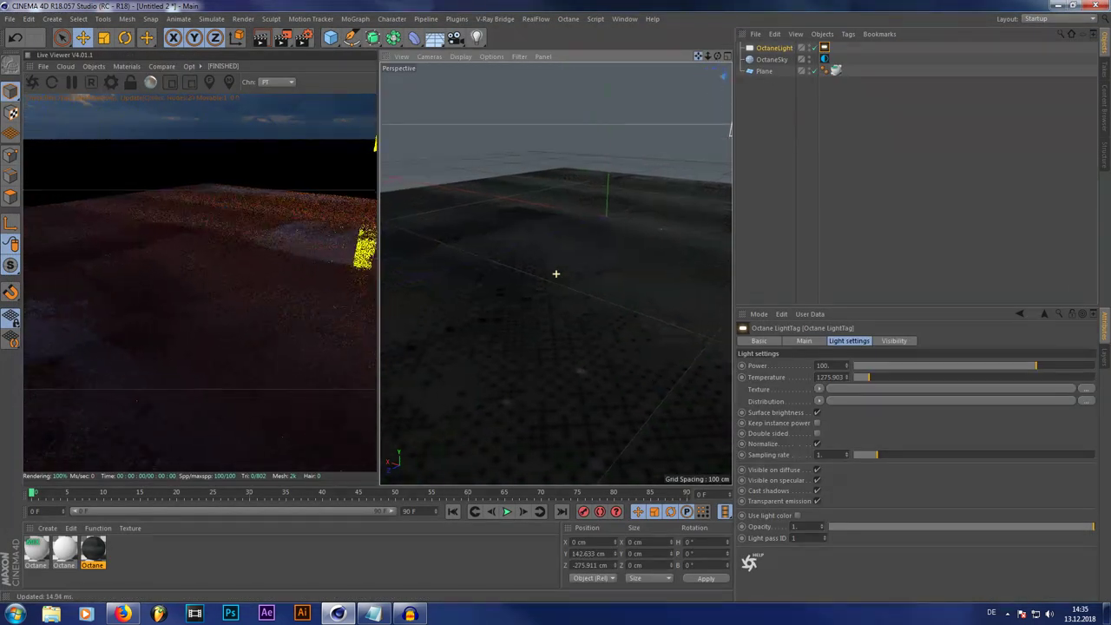
drag(700, 56, 534, 56)
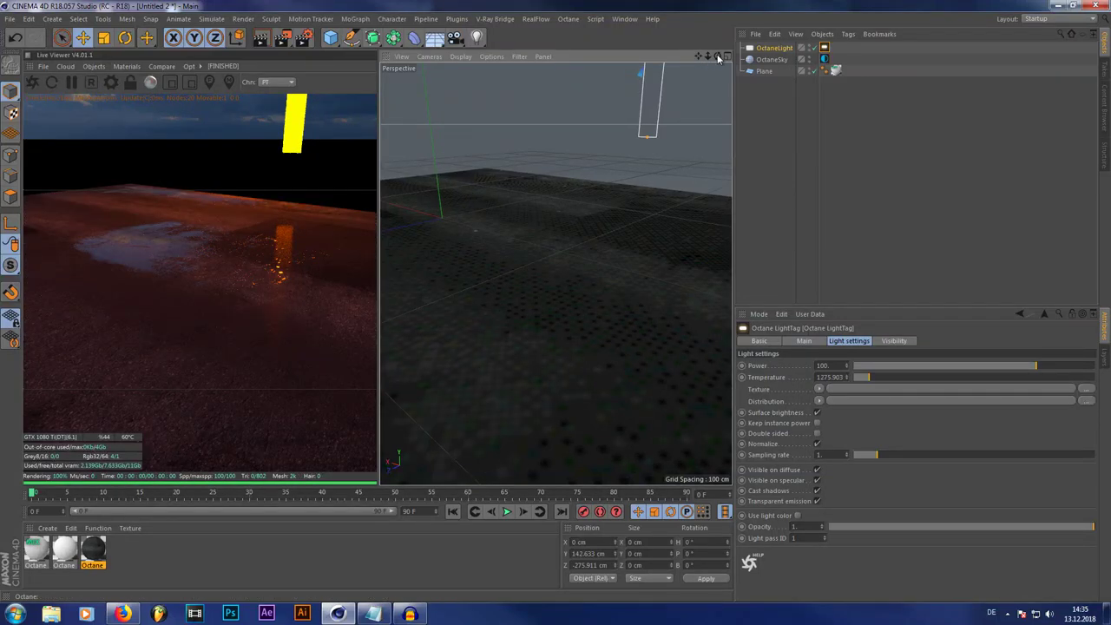
drag(717, 57, 761, 14)
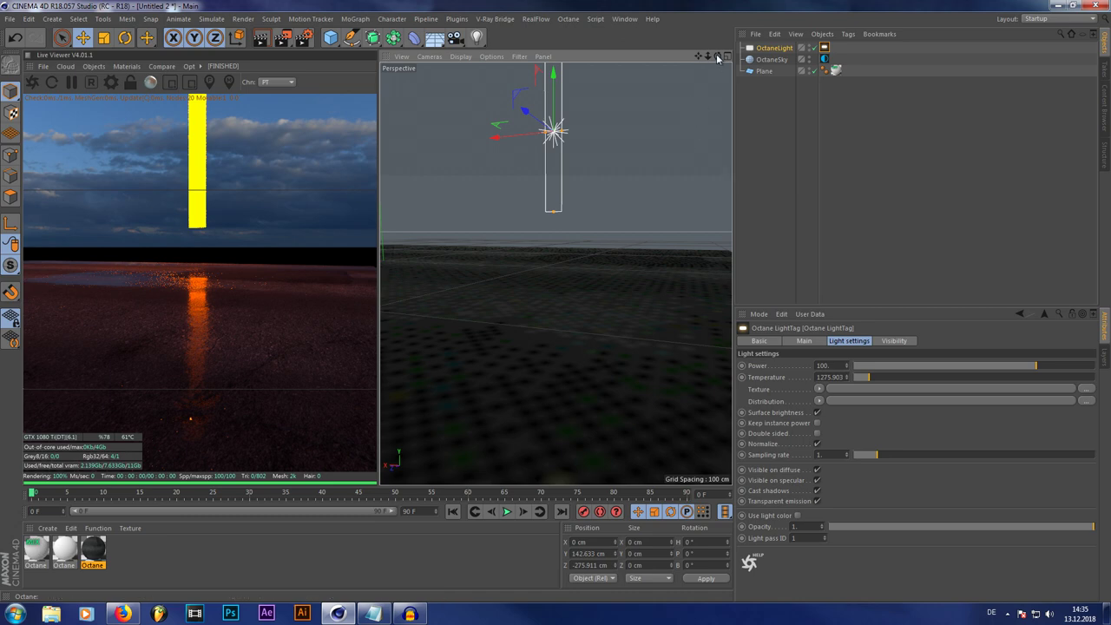
drag(718, 57, 741, 87)
alt+drag(556, 273, 556, 274)
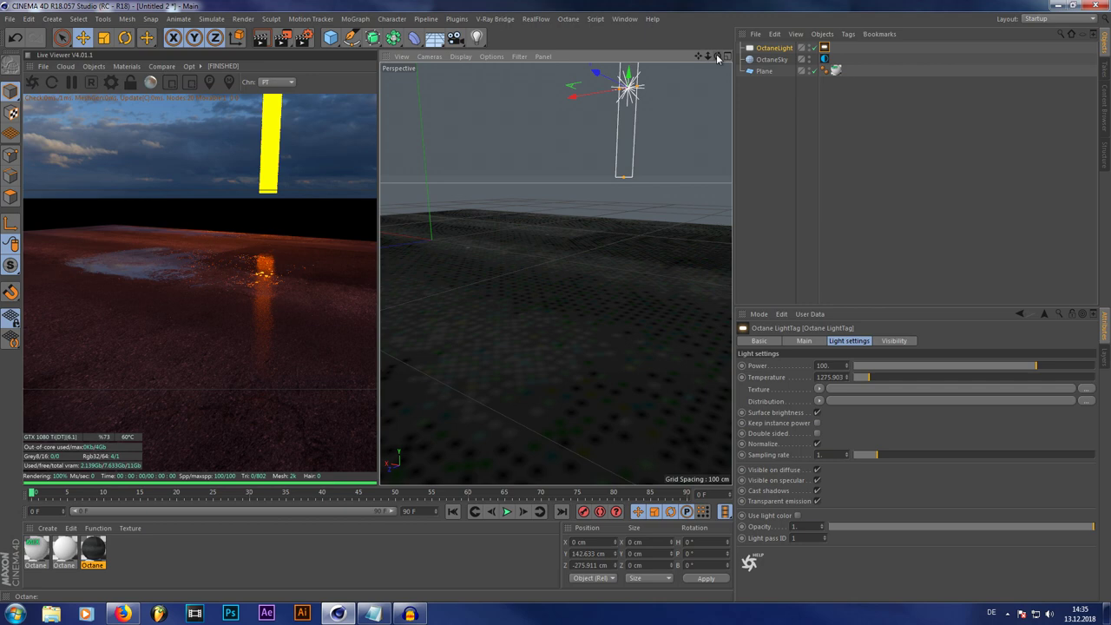